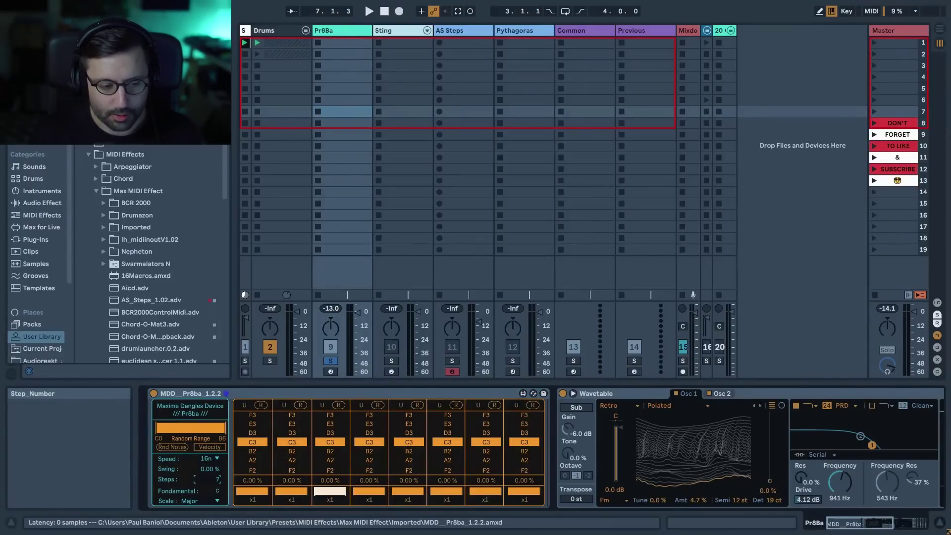
- Start playback and set Pr8ba's scale to D Minor
key(space)
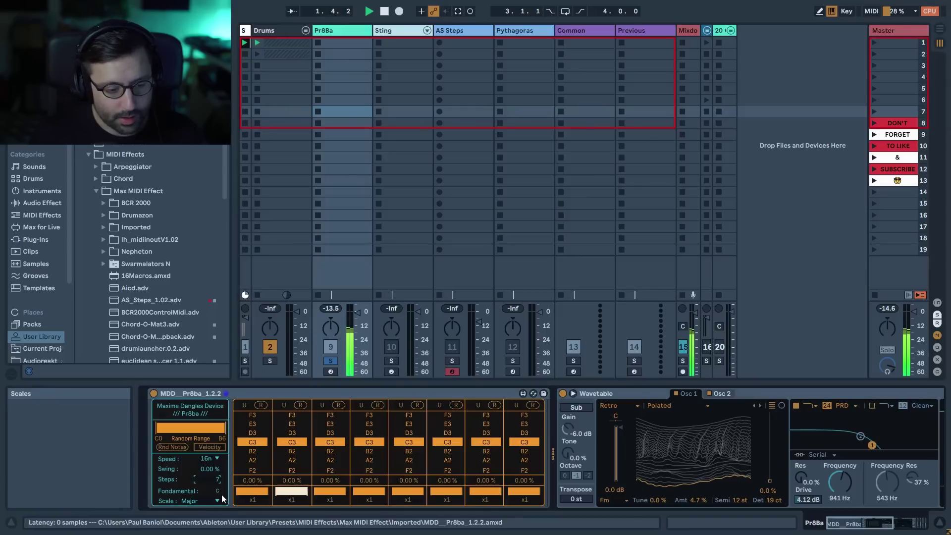
mouse_move(220, 492)
mouse_down()
mouse_move(219, 483)
mouse_move(216, 495)
mouse_up()
click(215, 502)
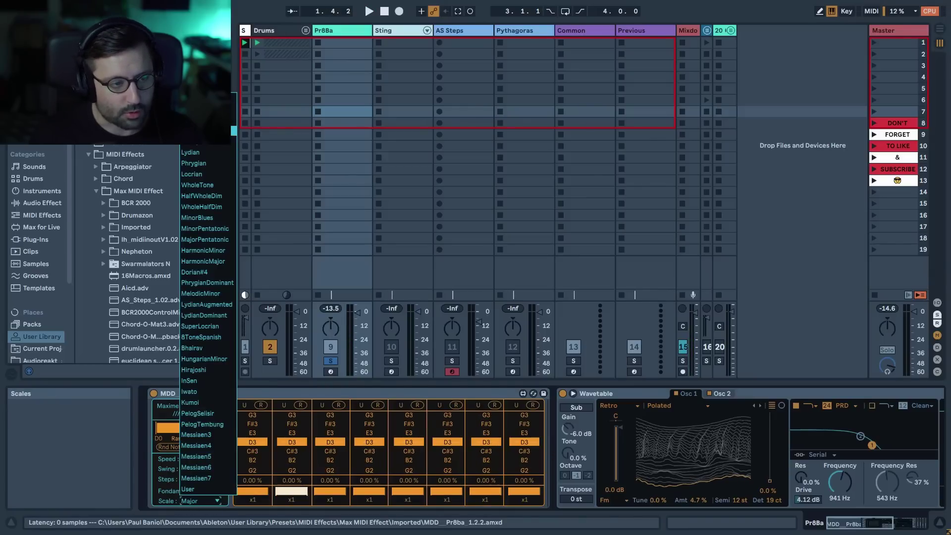
click(197, 120)
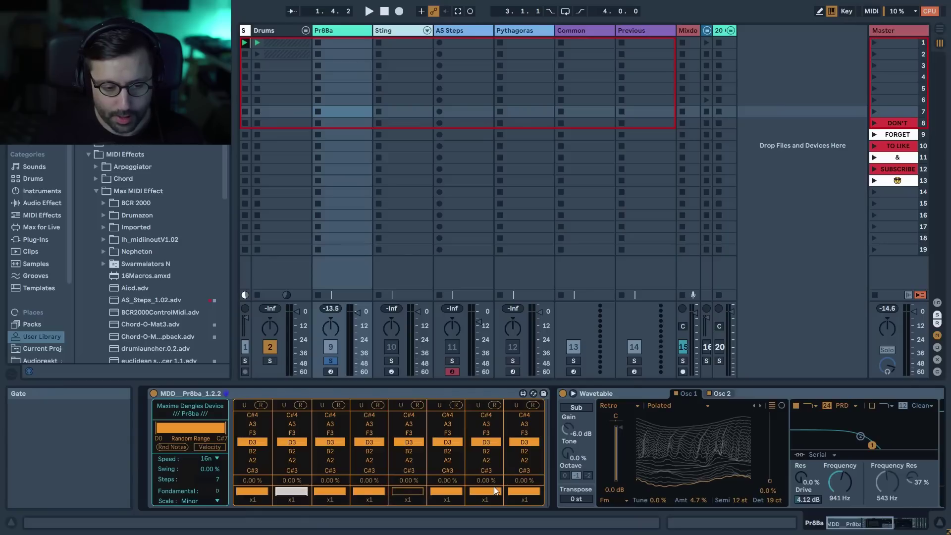
- Switch off the gates of the last steps and audition the change
drag(494, 489, 526, 493)
key(space)
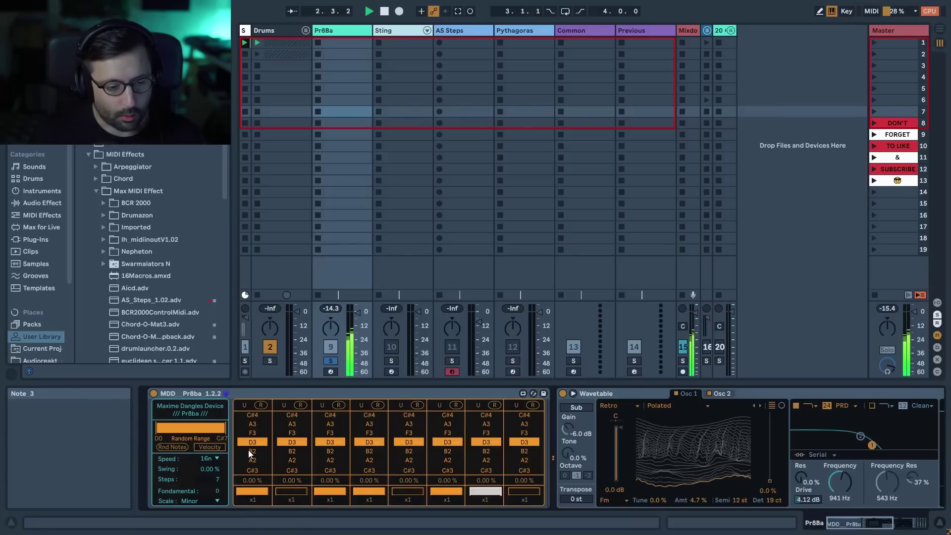
key(space)
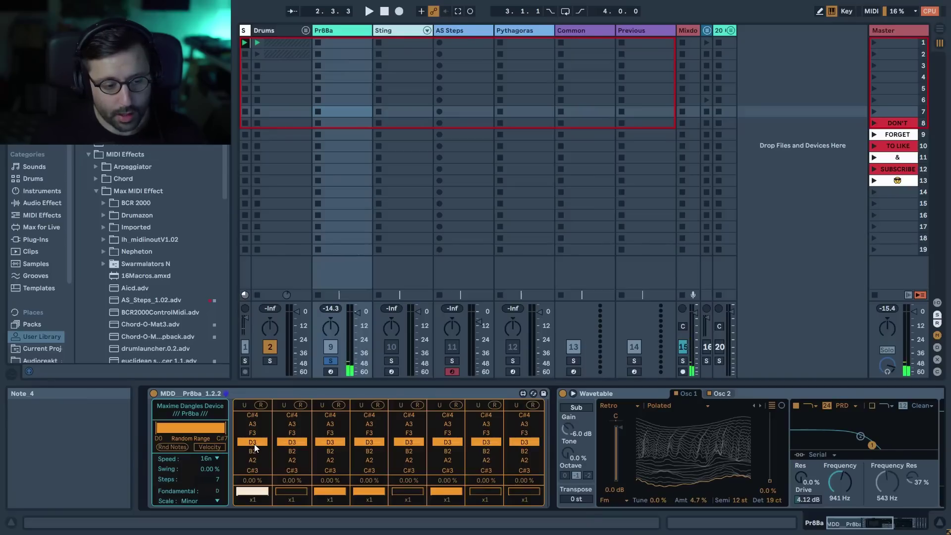
- Raise the notes of steps 1 and 4 and change step 6's note
drag(255, 444, 254, 436)
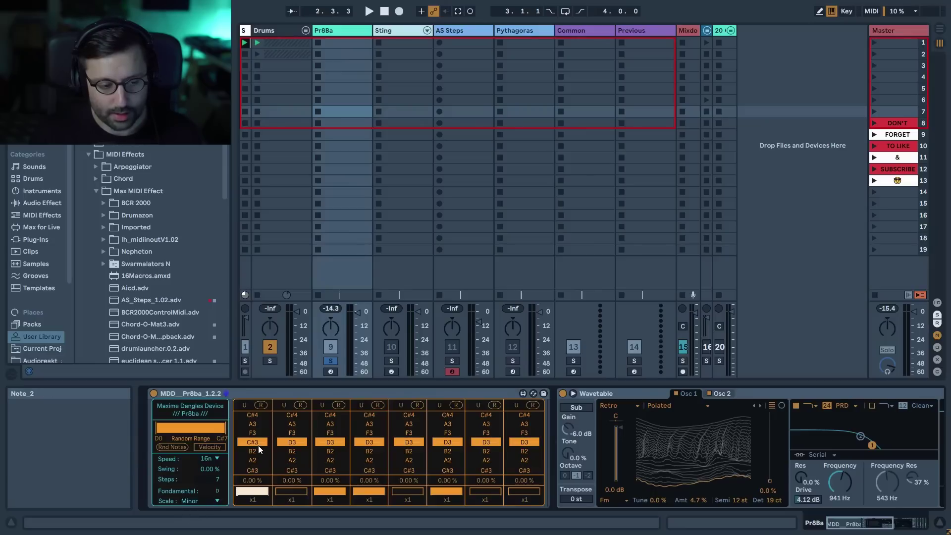
key(space)
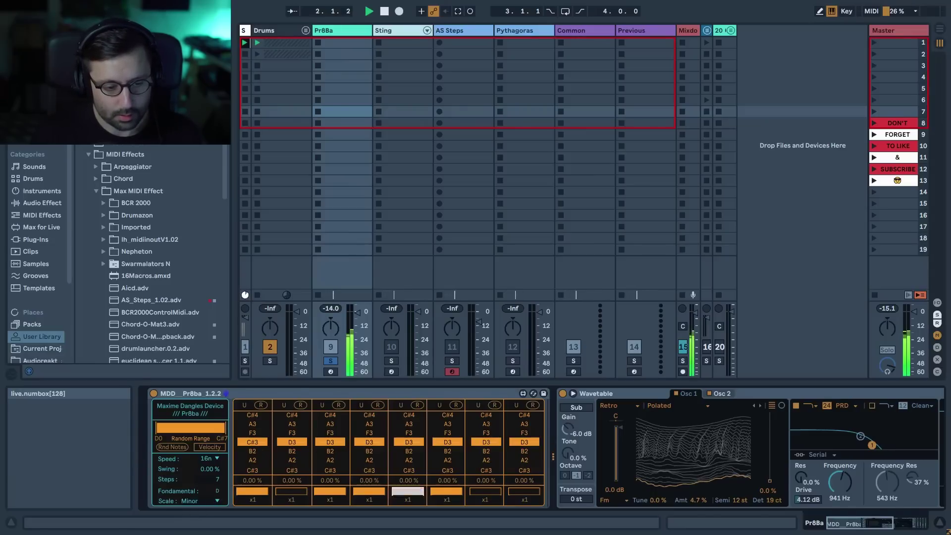
drag(369, 442, 369, 431)
mouse_move(444, 444)
mouse_down()
mouse_move(444, 455)
mouse_move(429, 459)
mouse_up()
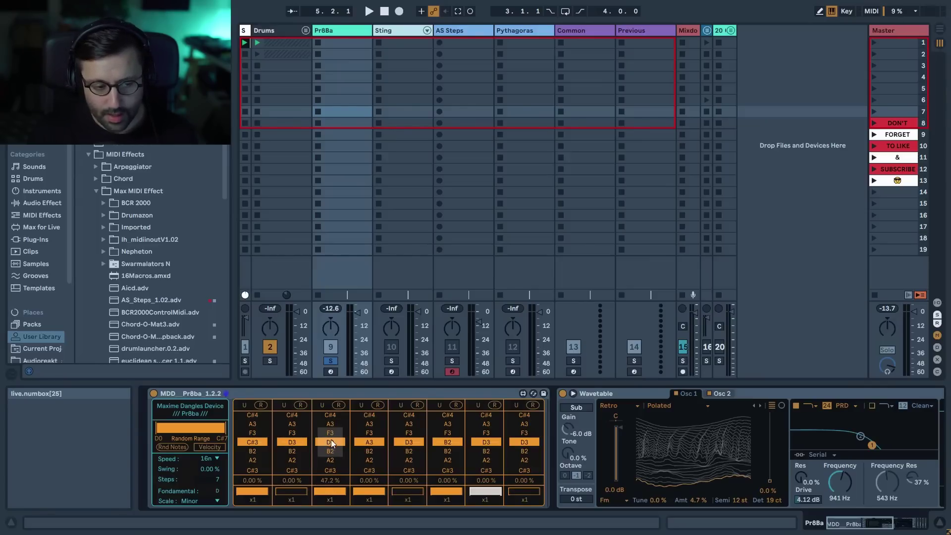
- Give step 3 note B2 with alternate pitch F4, and add step 6 randomisation of 72.4%
key(space)
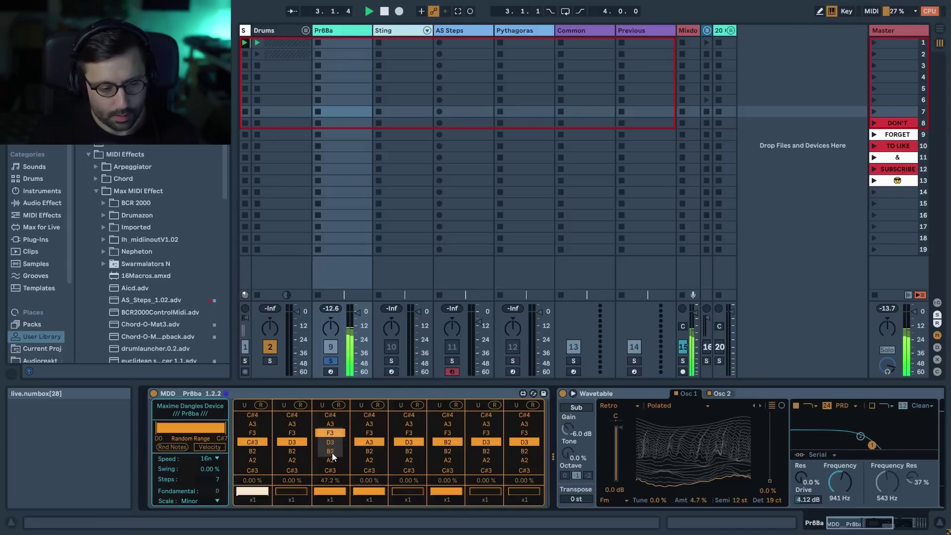
click(333, 452)
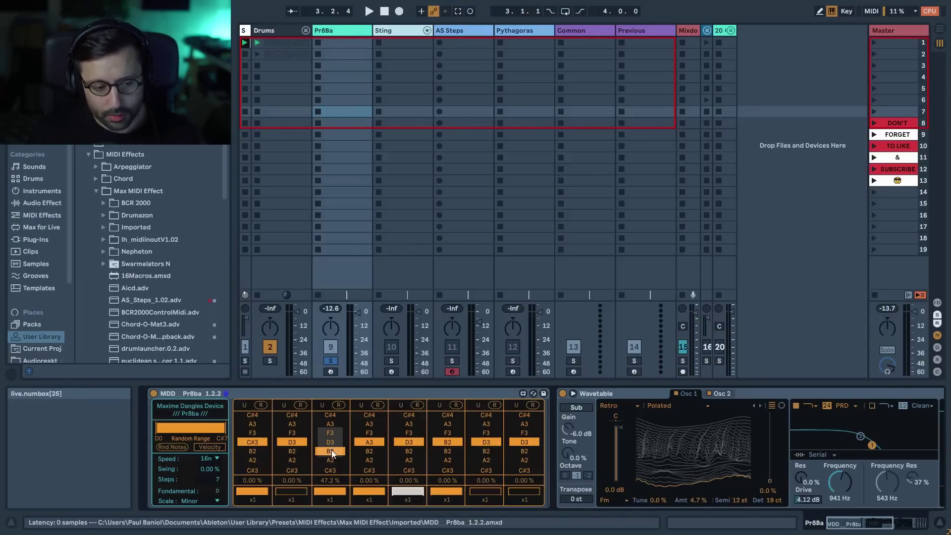
drag(332, 452, 332, 423)
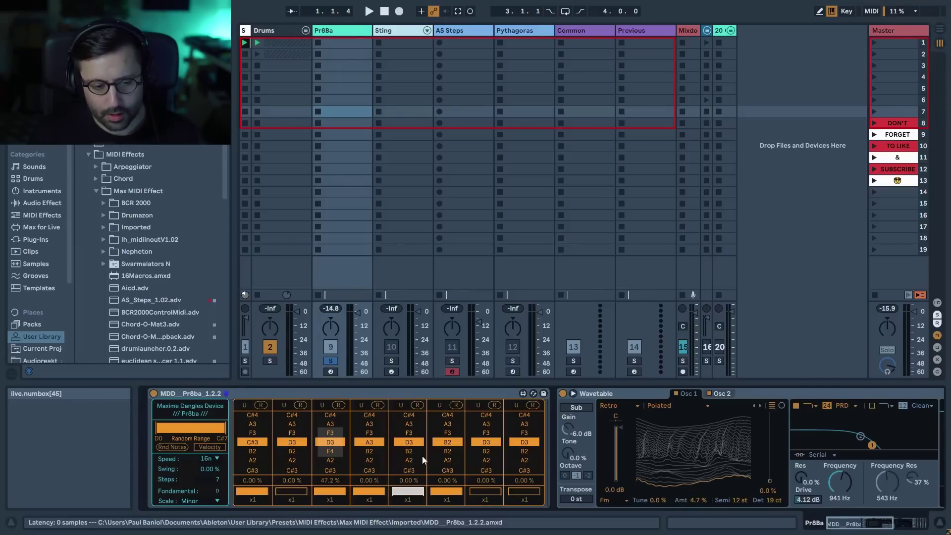
drag(448, 481, 448, 462)
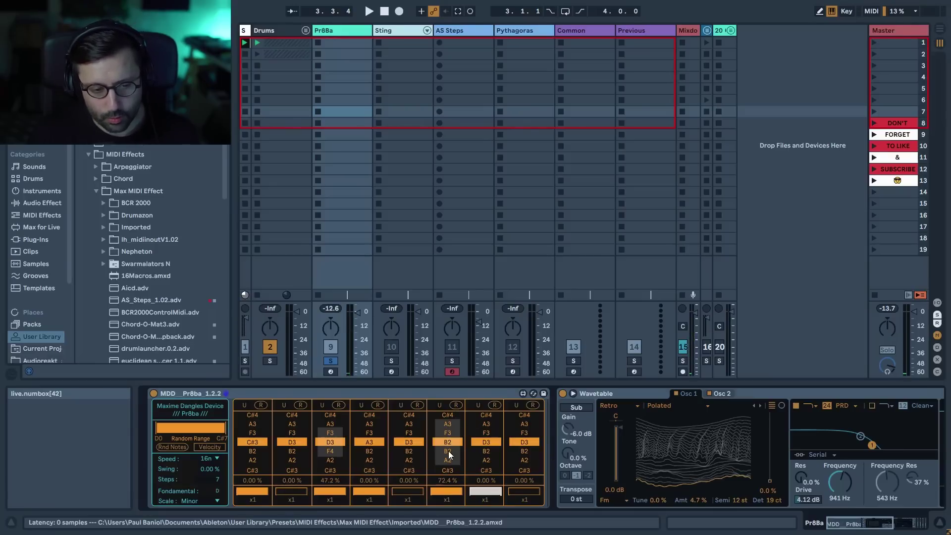
- Re-roll step 6, set the random range bound to E2, then re-roll step 6 again
click(454, 406)
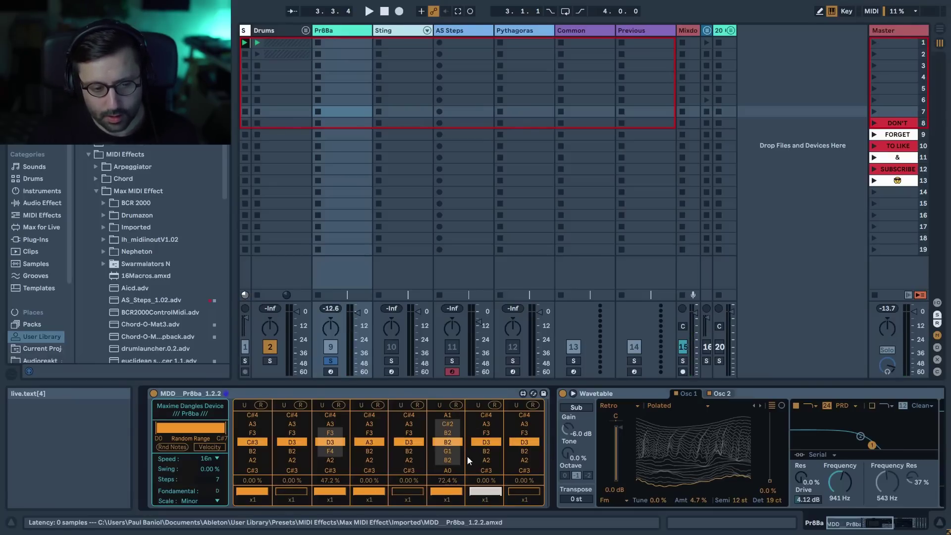
click(175, 426)
drag(178, 424, 210, 426)
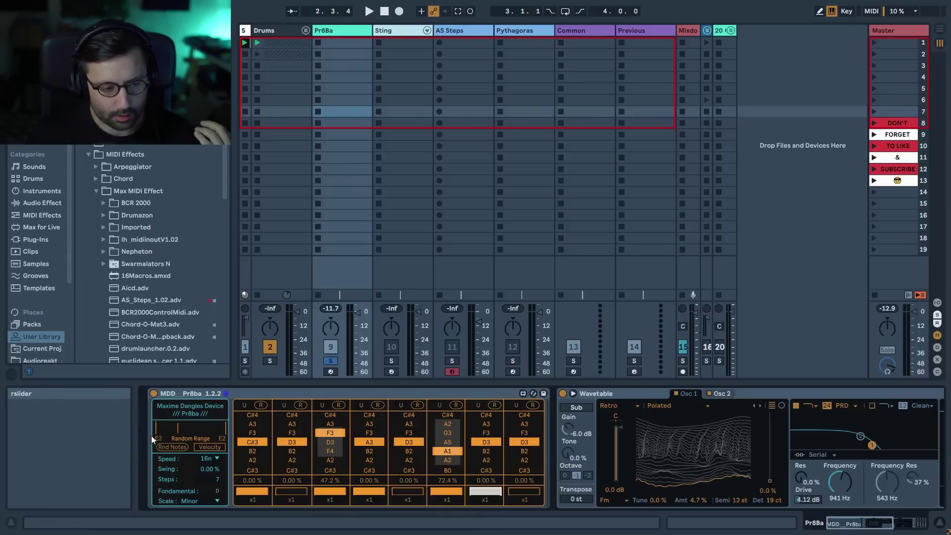
click(181, 428)
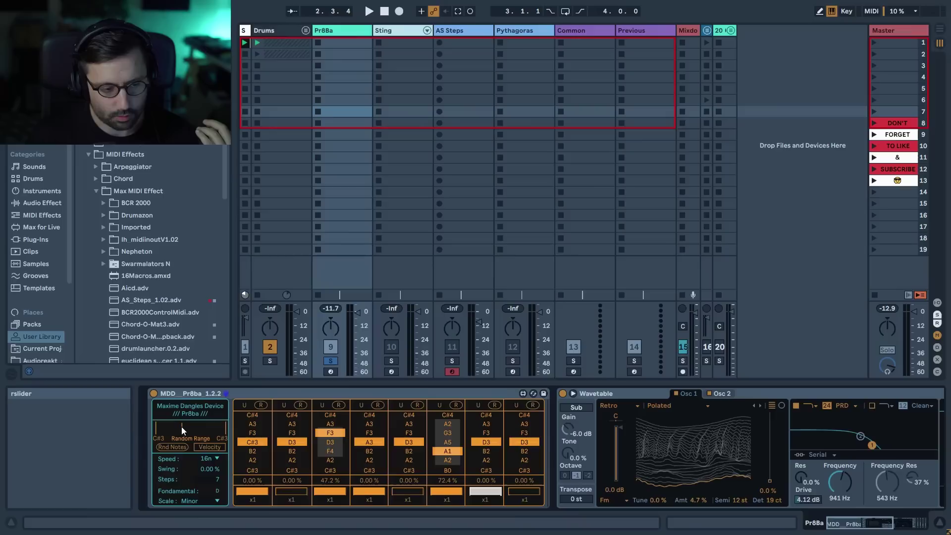
click(178, 428)
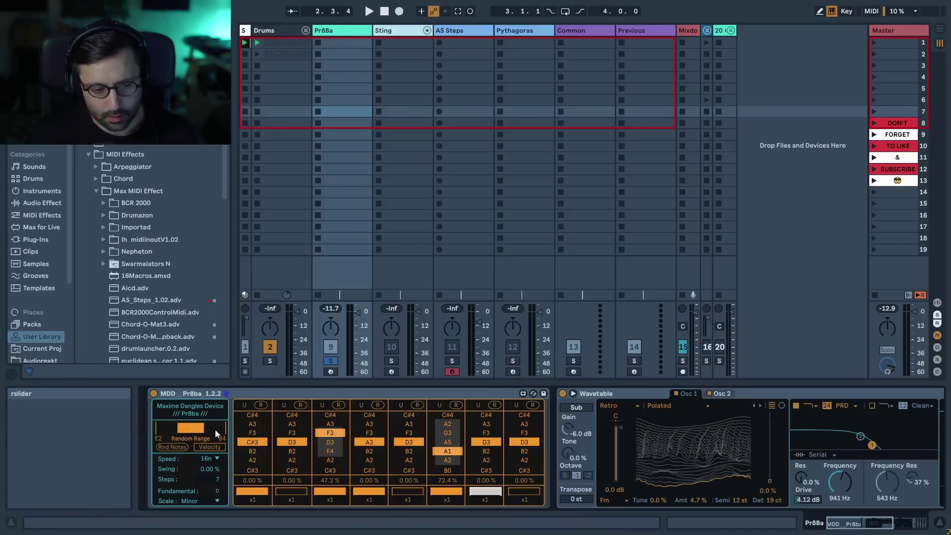
click(456, 405)
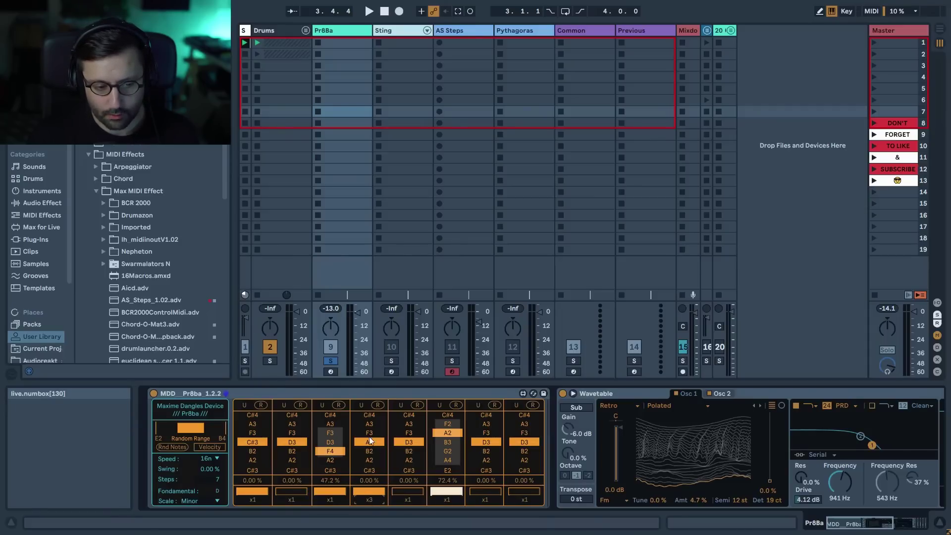
- Re-roll step 6's notes during playback, lower one to A4, and cut randomisation to 45.7%
key(space)
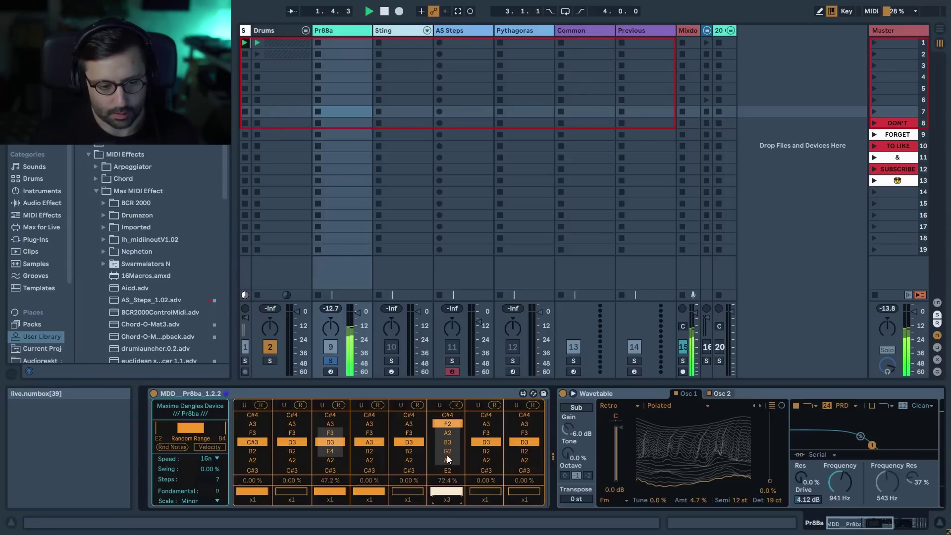
click(455, 407)
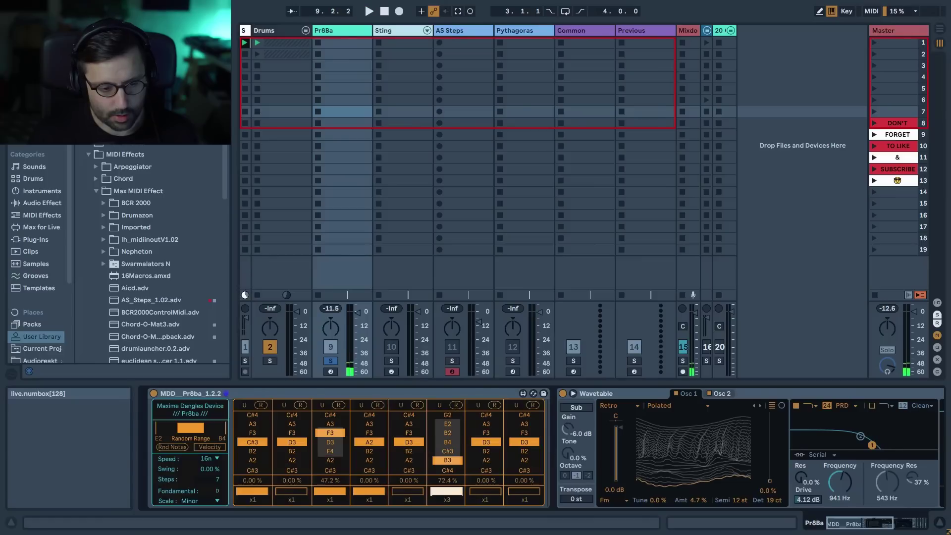
key(space)
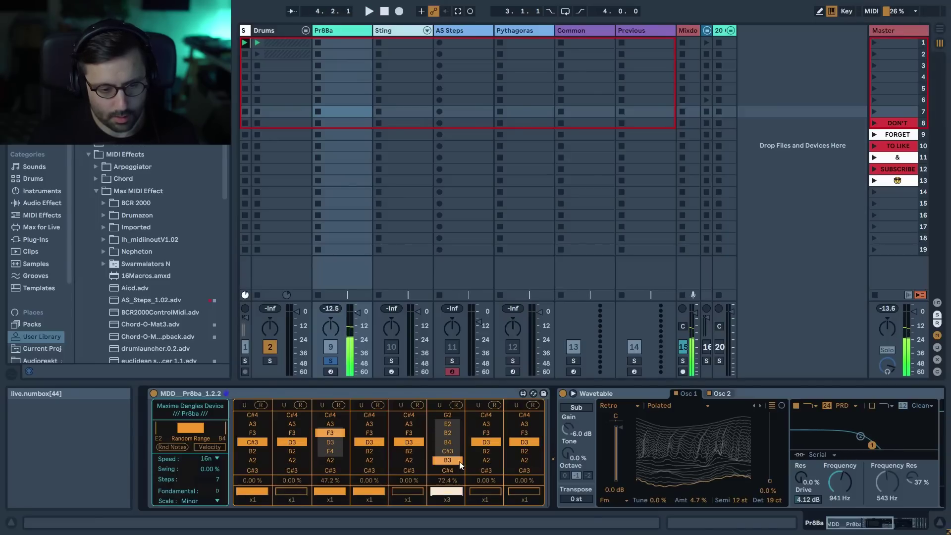
drag(448, 445, 448, 454)
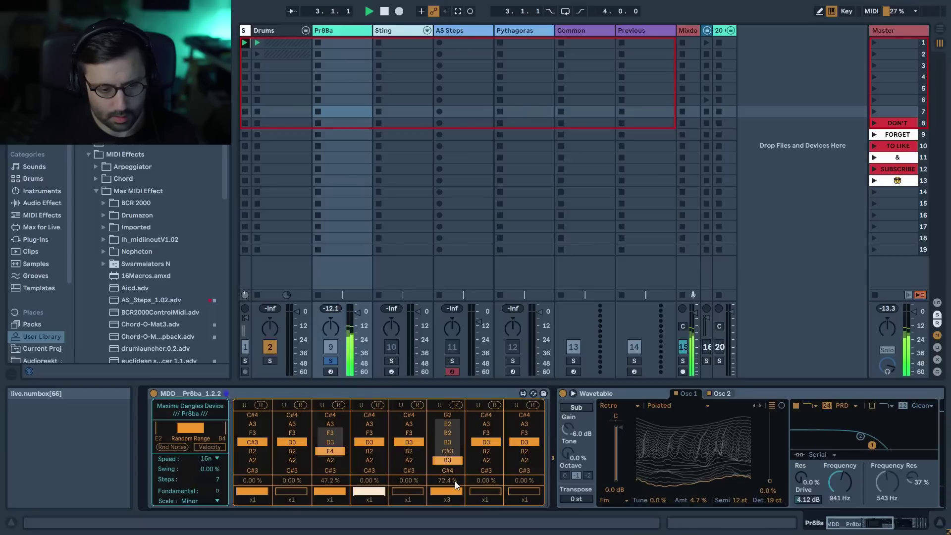
drag(455, 481, 454, 502)
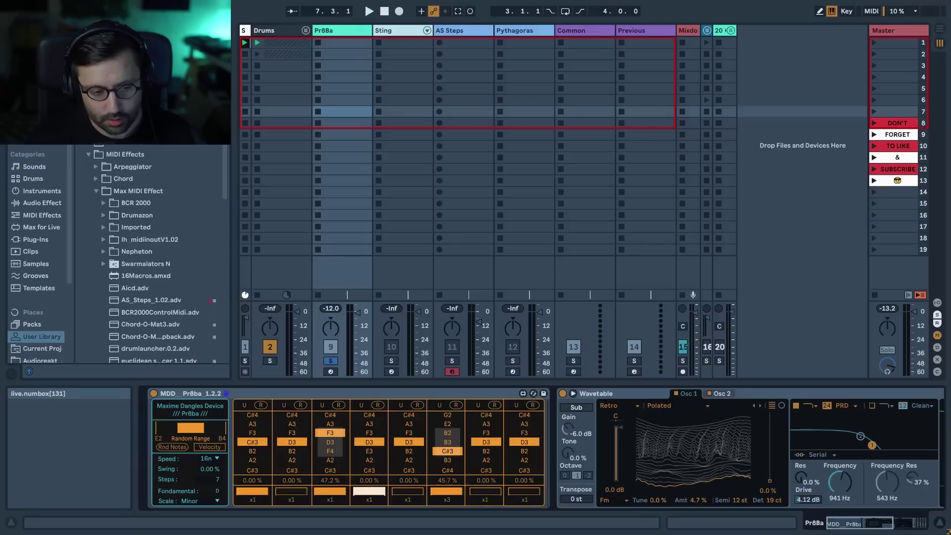
- Add 46.5% randomisation to step 4 and audition it with a play and stop
drag(370, 481, 369, 469)
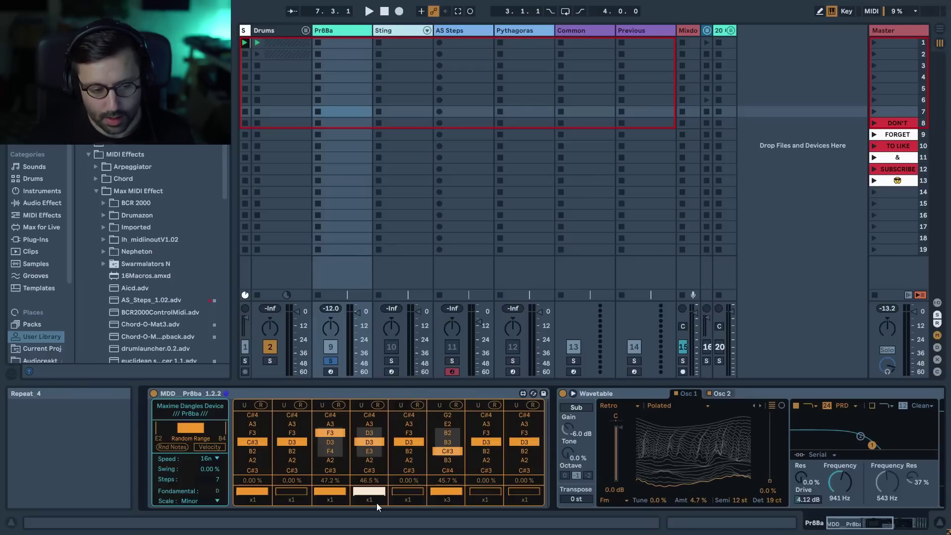
key(space)
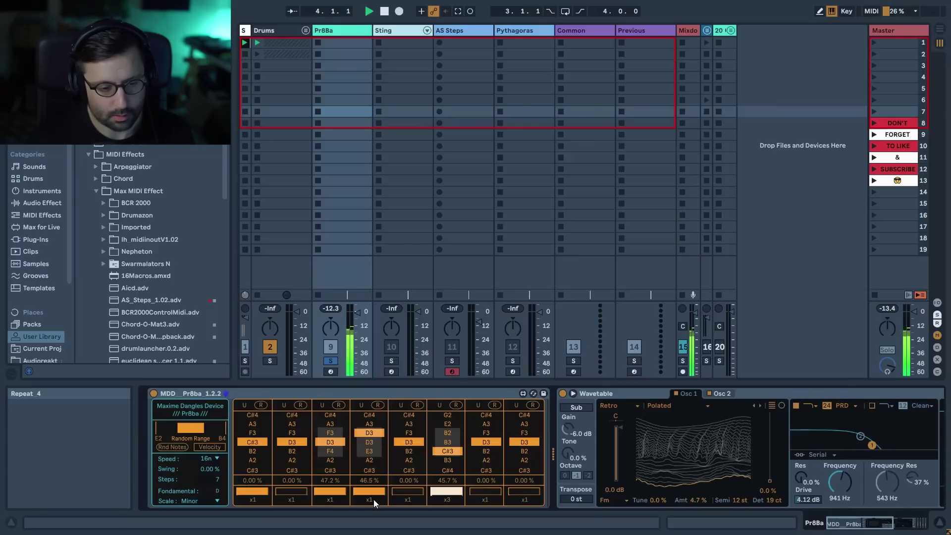
key(space)
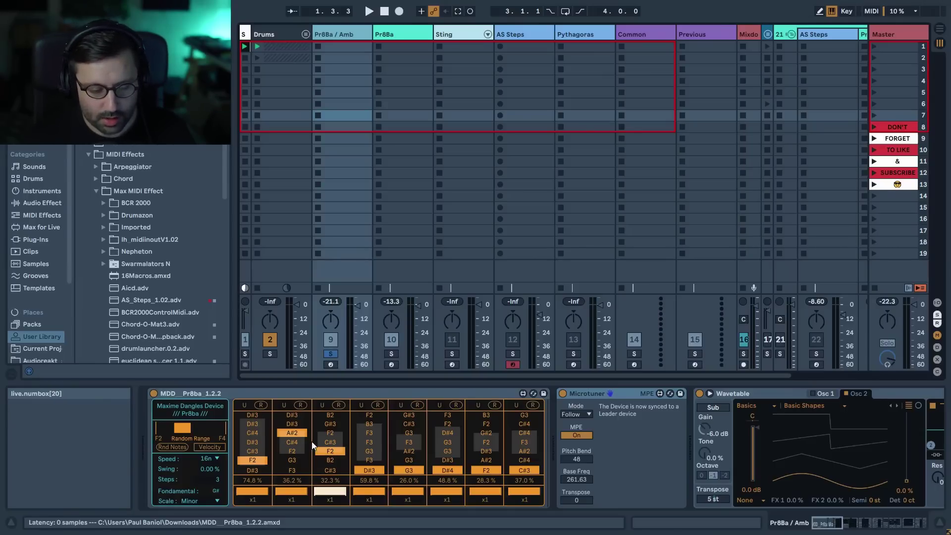
- Unsolo track 9, raise the track volume to 0 dB, and show the Sting track's devices
click(607, 393)
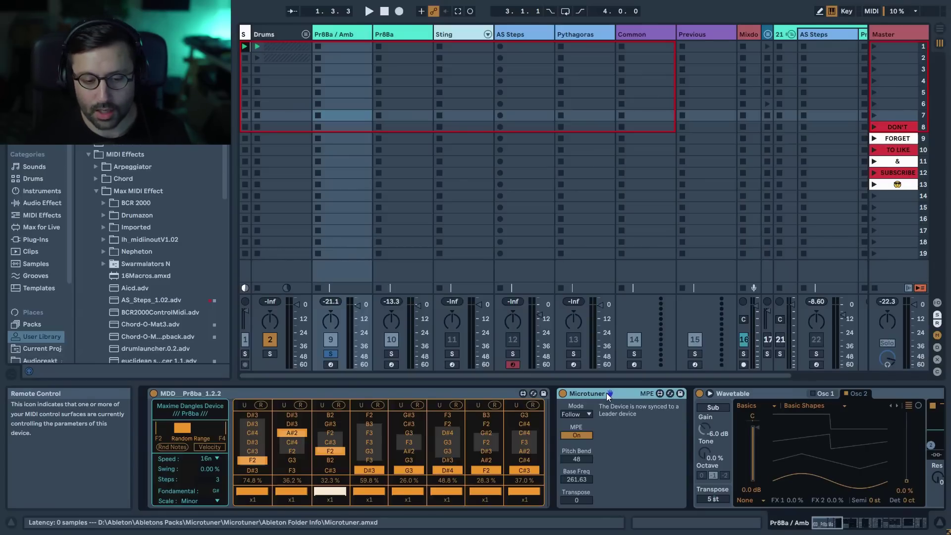
key(space)
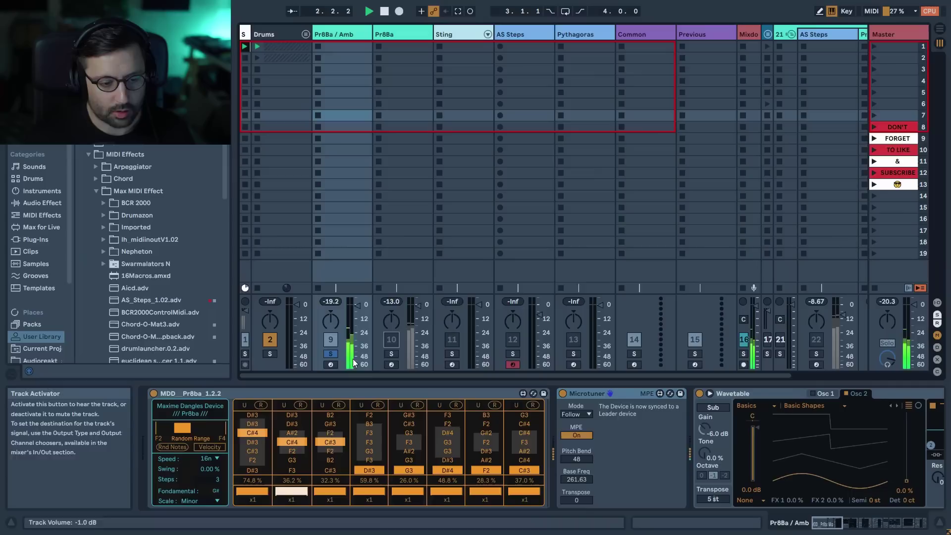
click(331, 355)
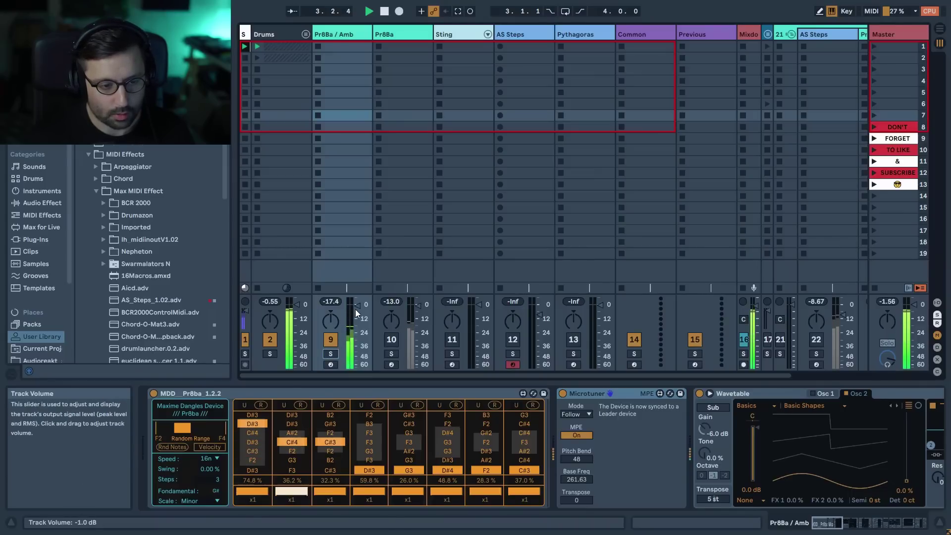
drag(358, 308, 358, 306)
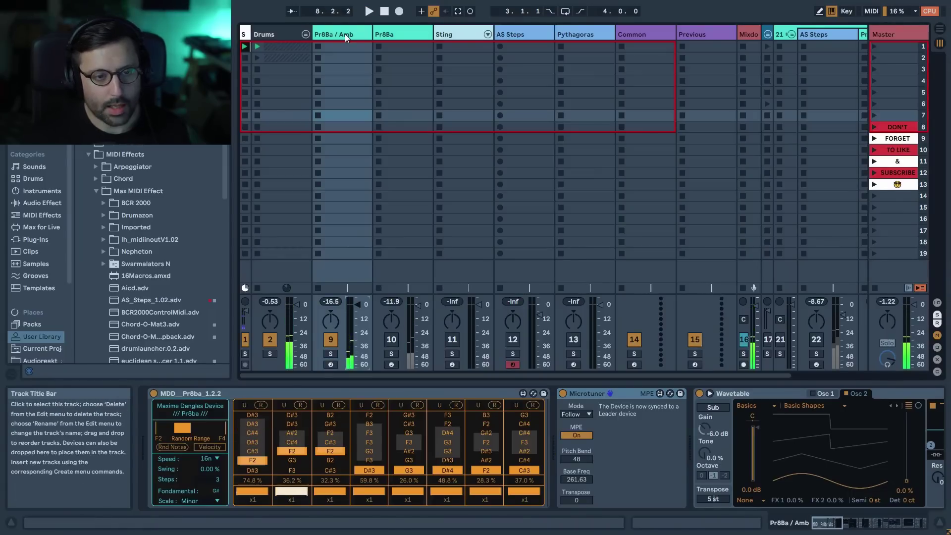
click(443, 34)
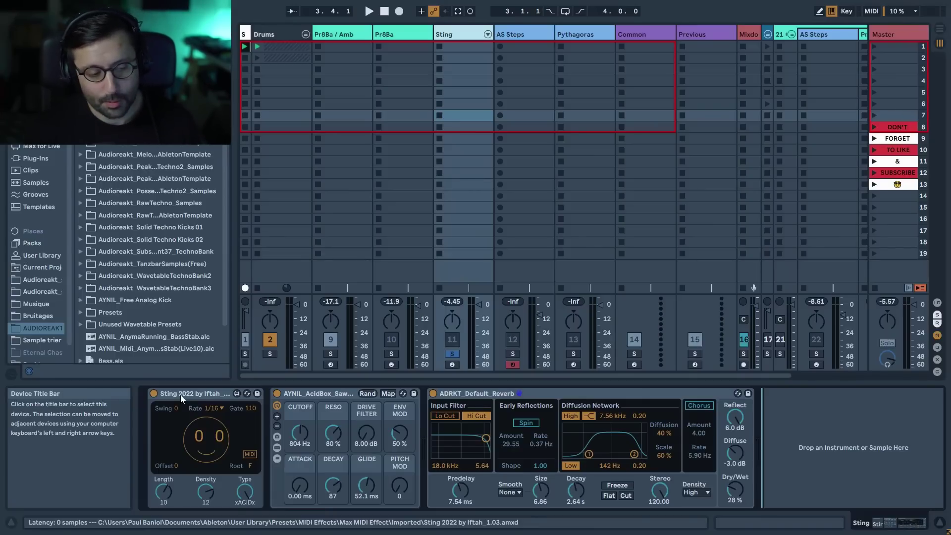
- Generate a new Sting sequence during playback, trying rate 1/8 before returning to 1/16
key(space)
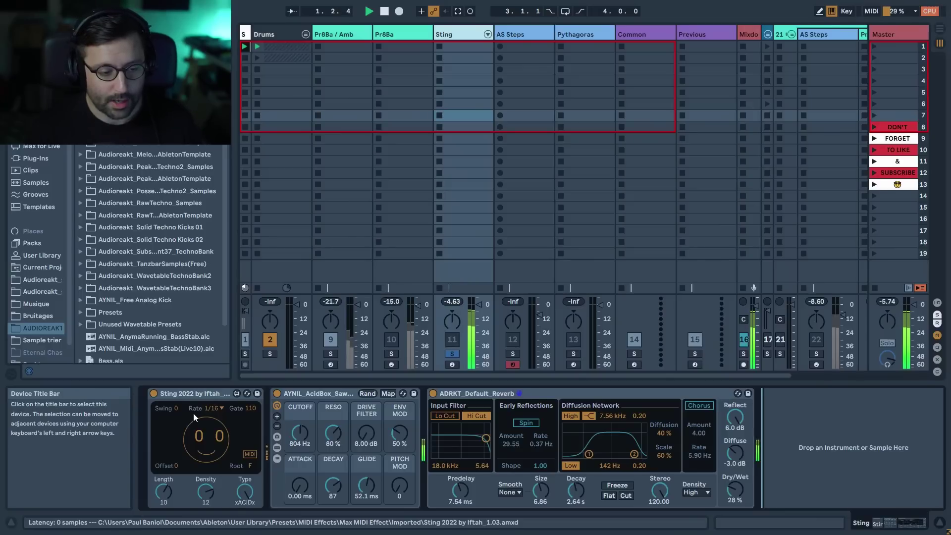
click(212, 443)
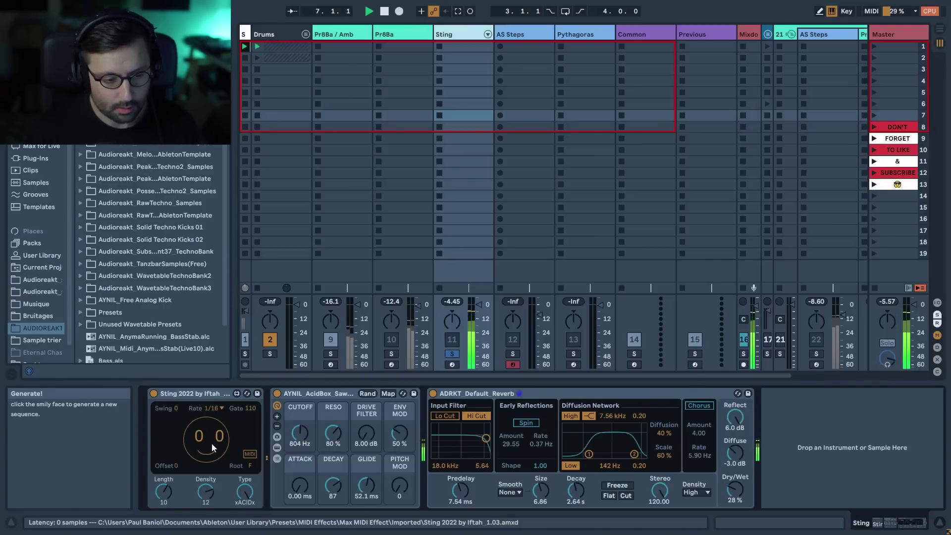
click(220, 408)
click(222, 315)
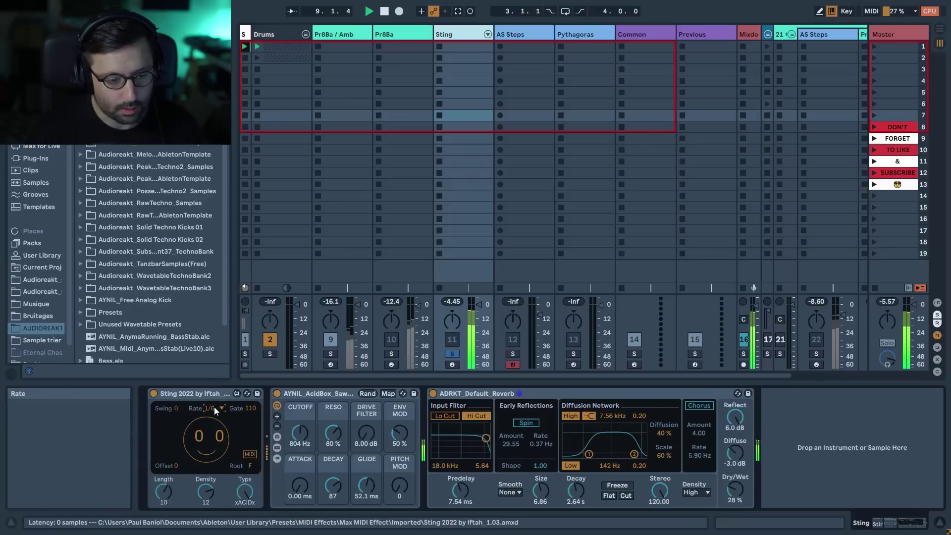
click(214, 407)
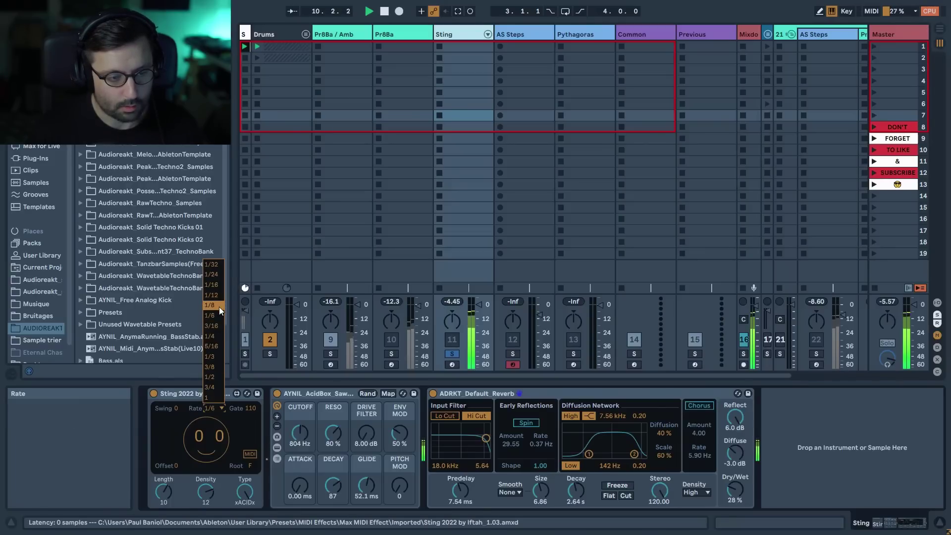
click(219, 307)
click(210, 406)
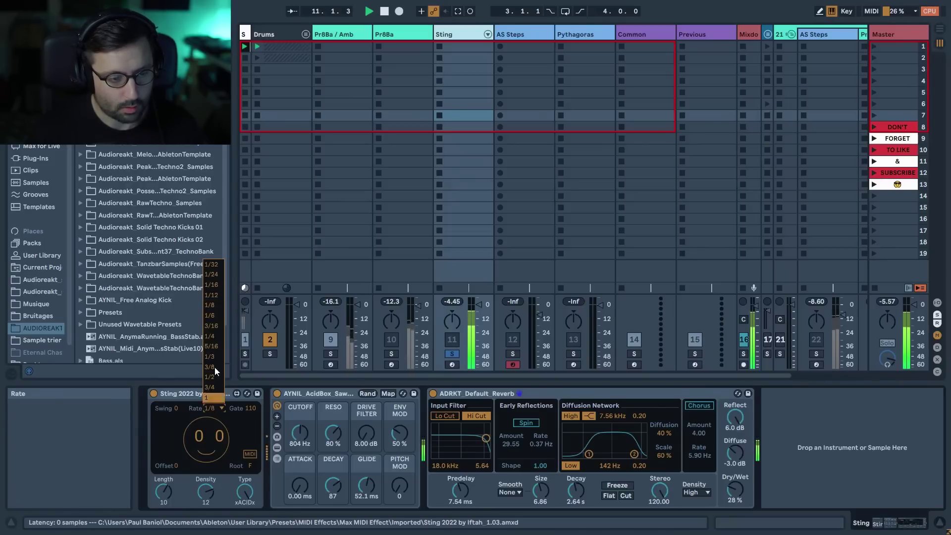
click(220, 285)
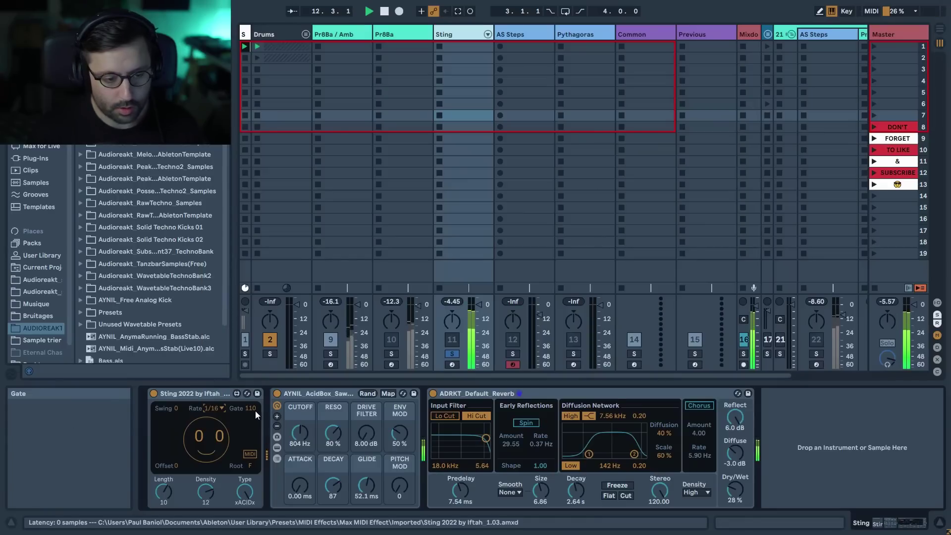
- Raise Sting's gate to 200, shorten length, adjust density to 12, and drop AcidBox cutoff to 185 Hz
drag(254, 412, 253, 394)
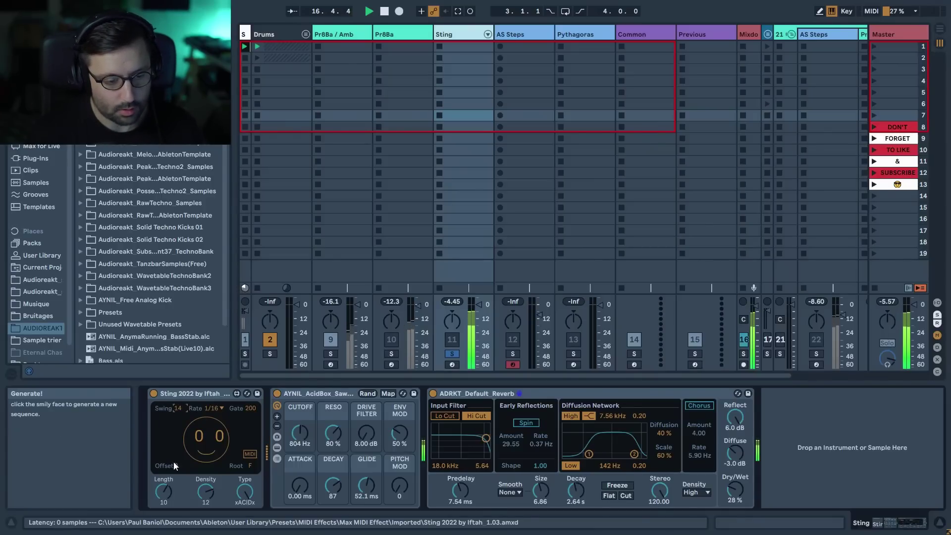
drag(163, 491, 163, 496)
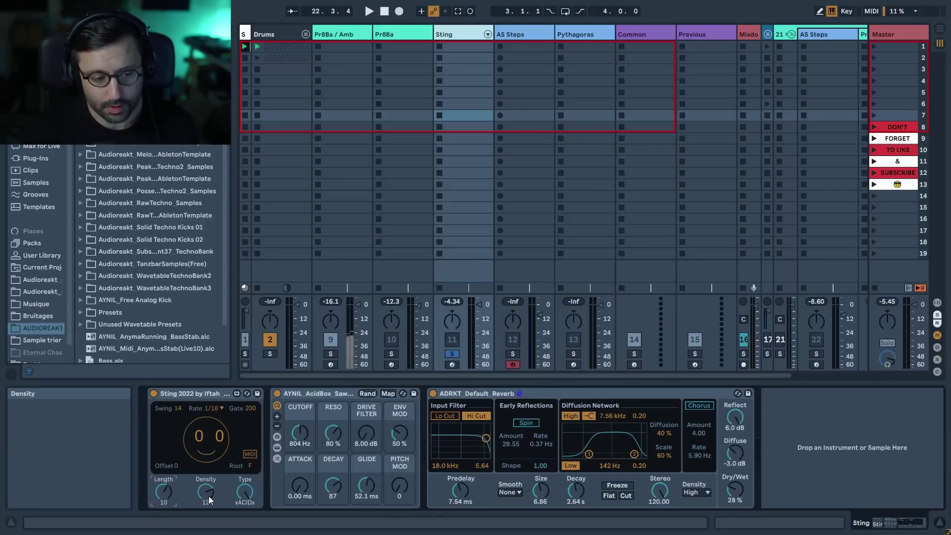
drag(207, 494, 207, 509)
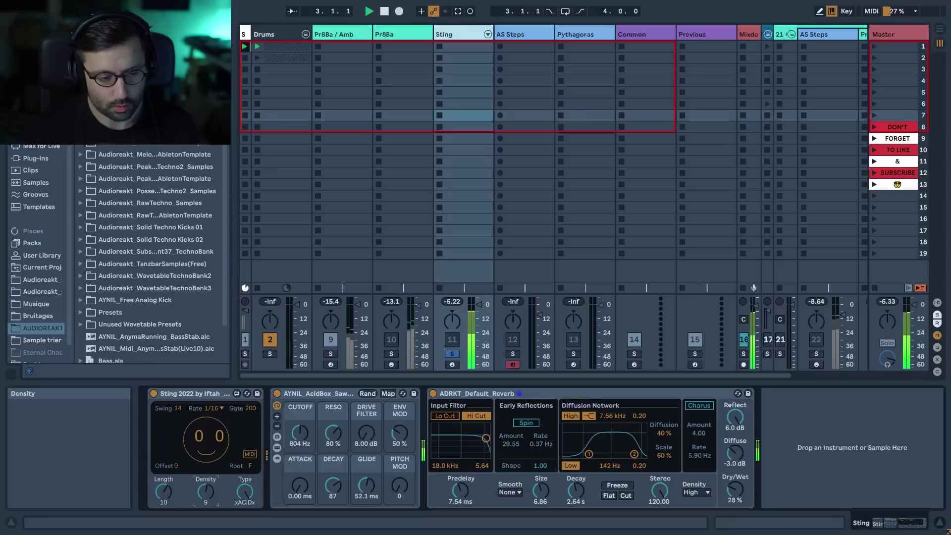
drag(206, 493, 206, 505)
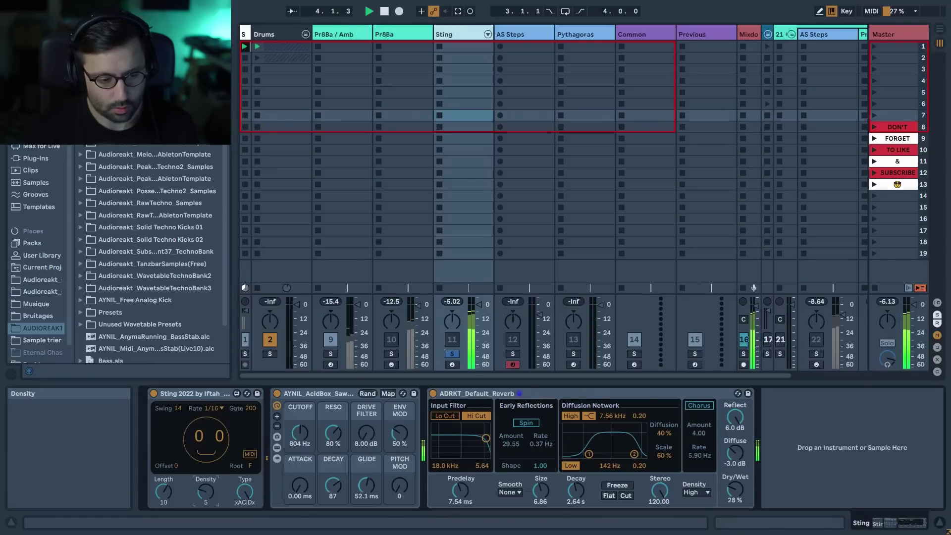
drag(206, 493, 206, 482)
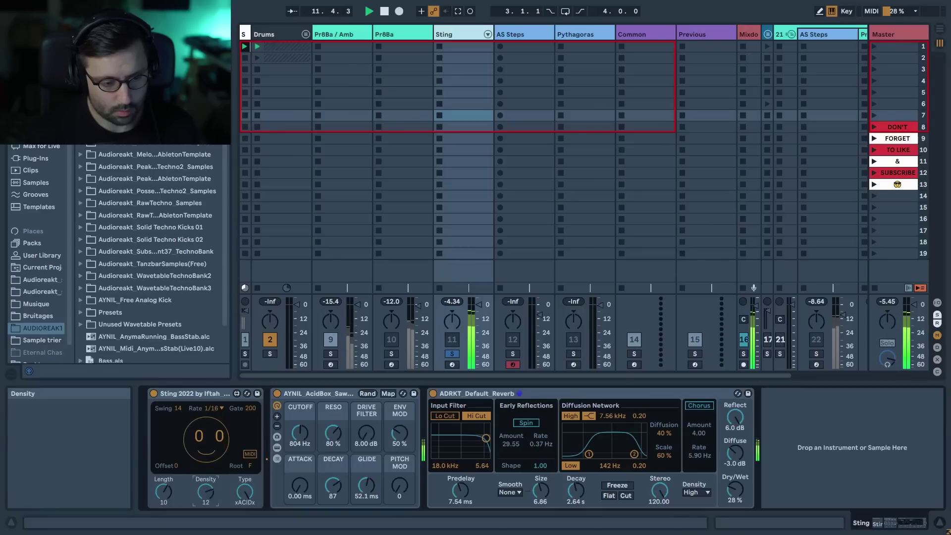
drag(299, 433, 299, 468)
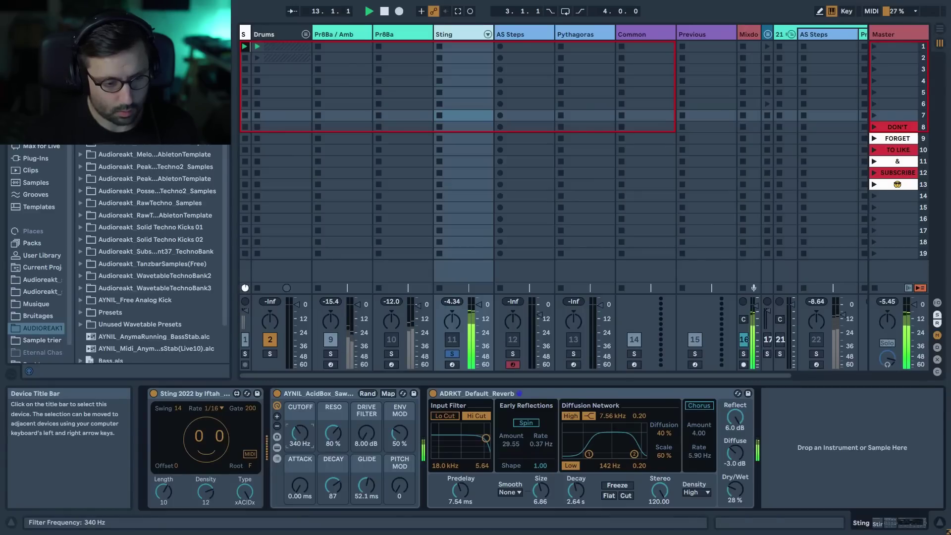
drag(299, 434, 300, 447)
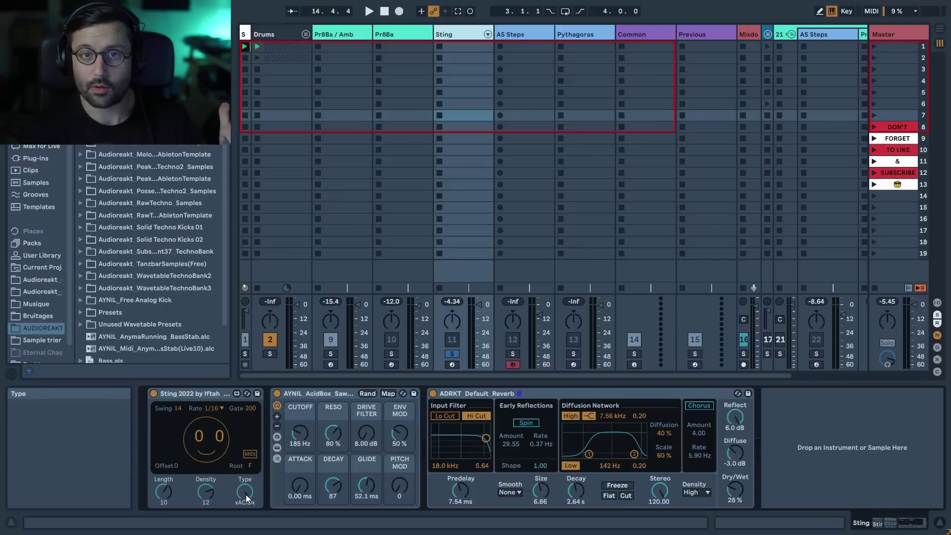
- Try different Sting pattern types while sweeping AcidBox cutoff, and switch track 11 back on
key(space)
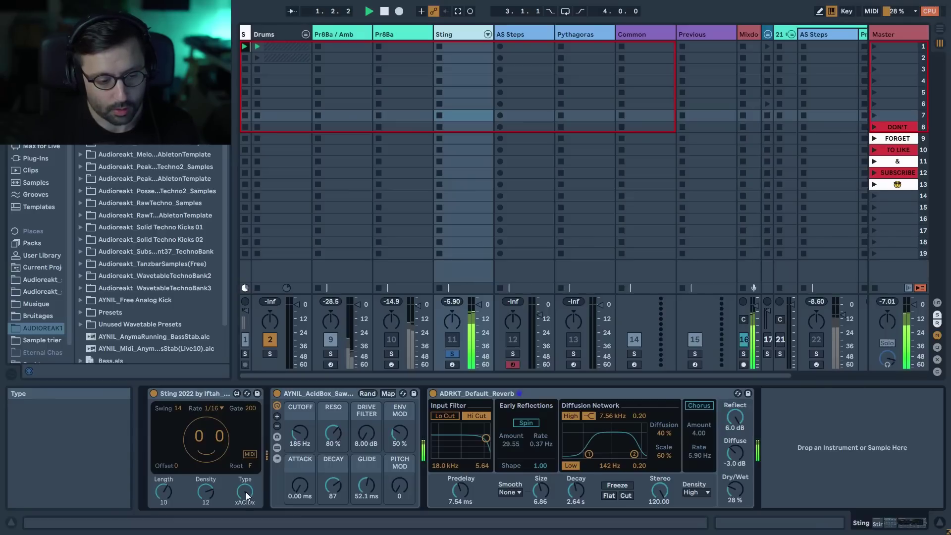
drag(304, 441, 304, 423)
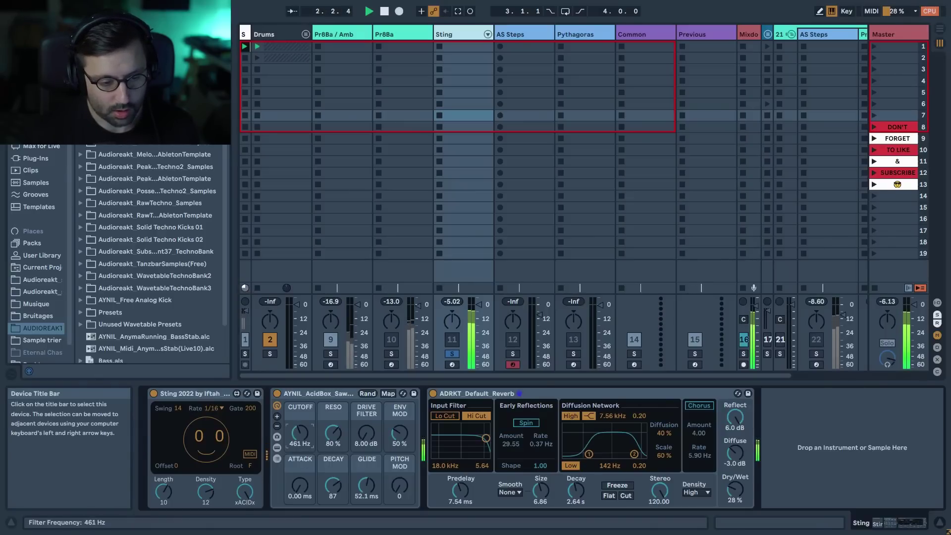
drag(245, 491, 245, 479)
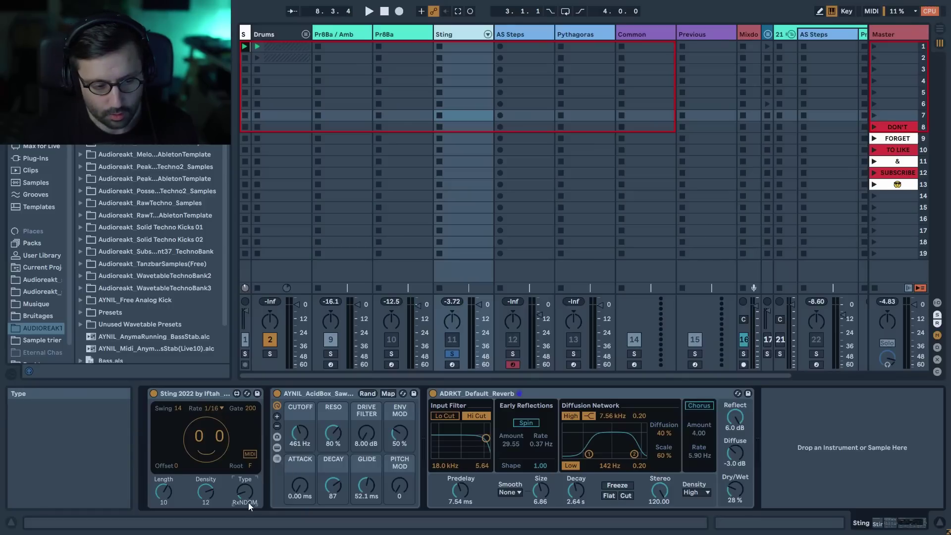
key(space)
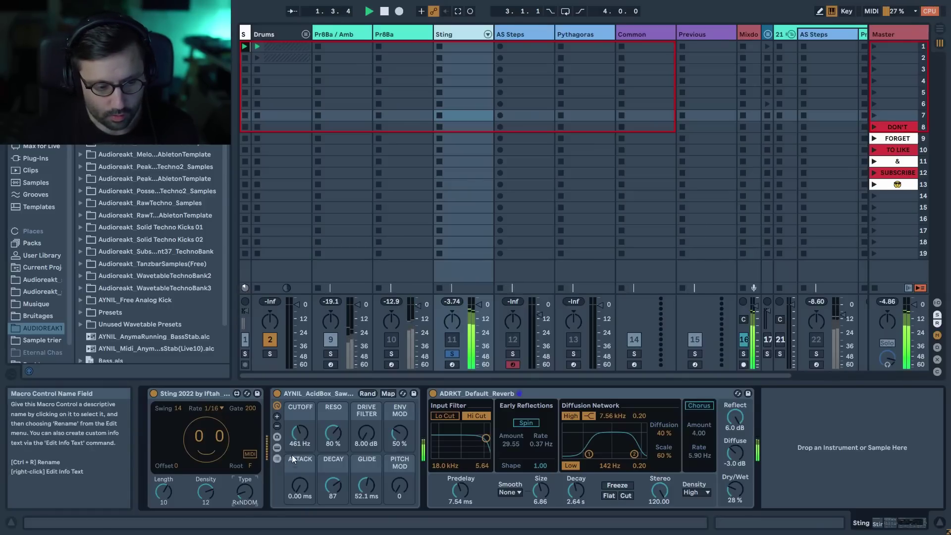
mouse_move(300, 433)
mouse_down()
mouse_move(299, 417)
mouse_move(299, 454)
mouse_up()
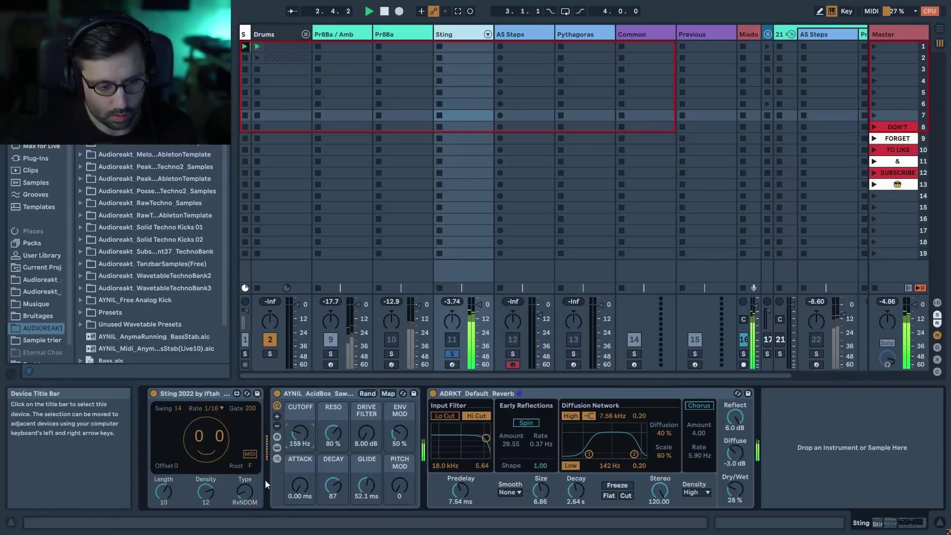
click(245, 492)
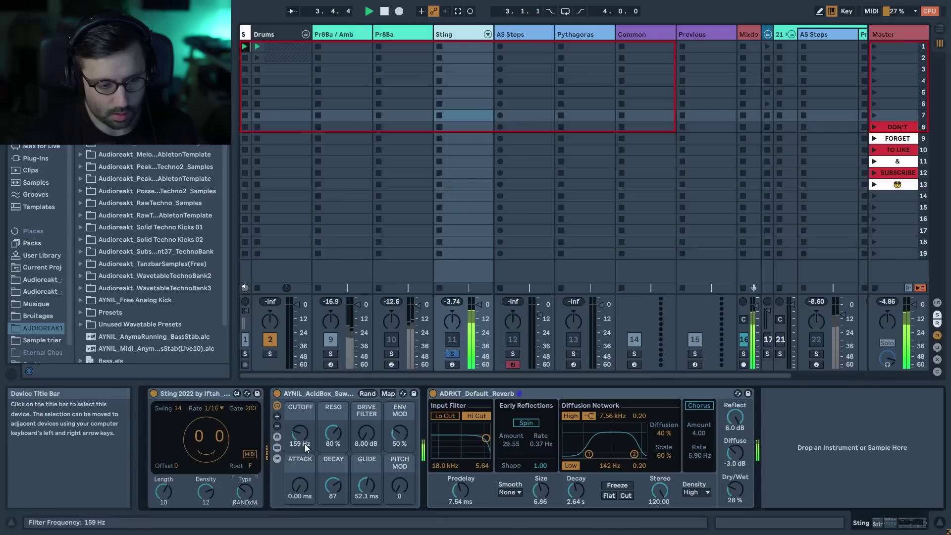
drag(249, 502, 245, 487)
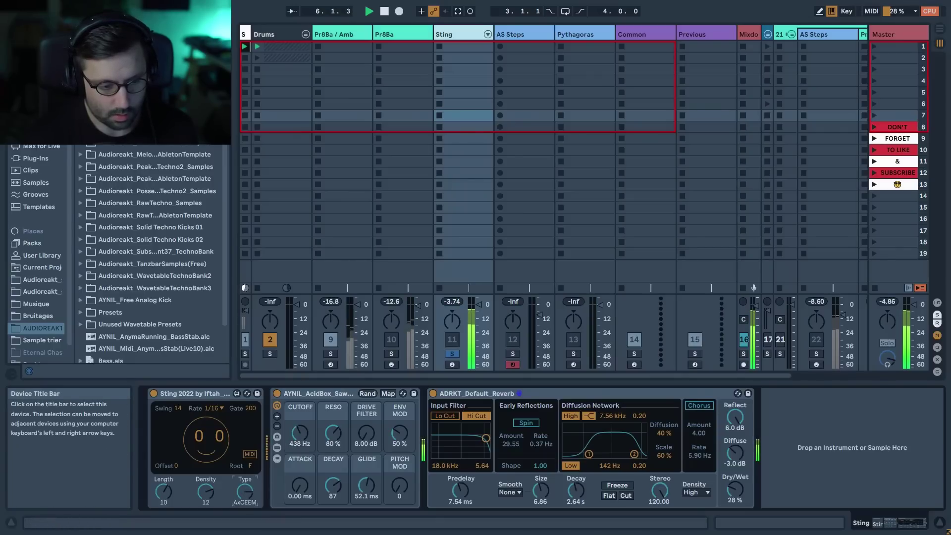
mouse_move(300, 433)
mouse_down()
mouse_move(300, 417)
mouse_move(300, 454)
mouse_up()
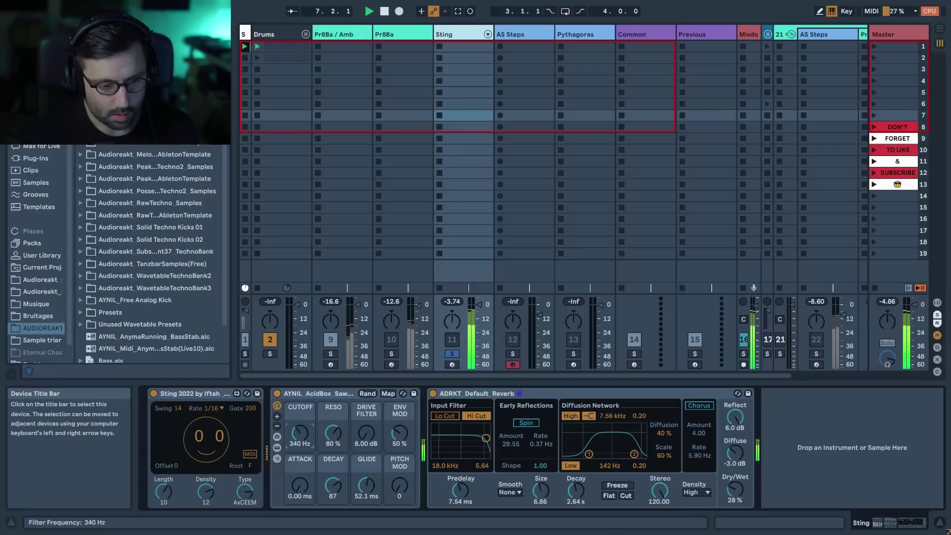
click(452, 340)
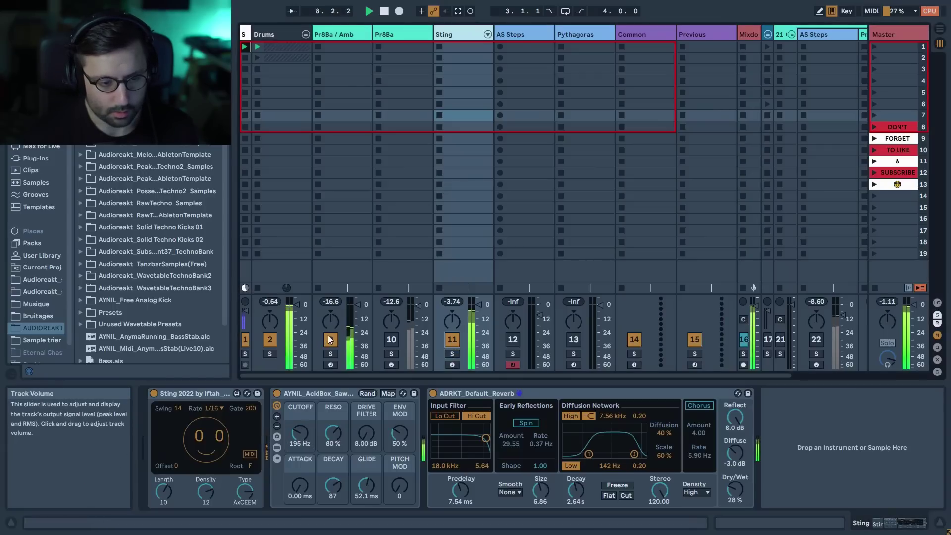
- Set Sting's gate to 168 and AcidBox cutoff to about 292 Hz, then solo the Sting track
drag(293, 440, 299, 427)
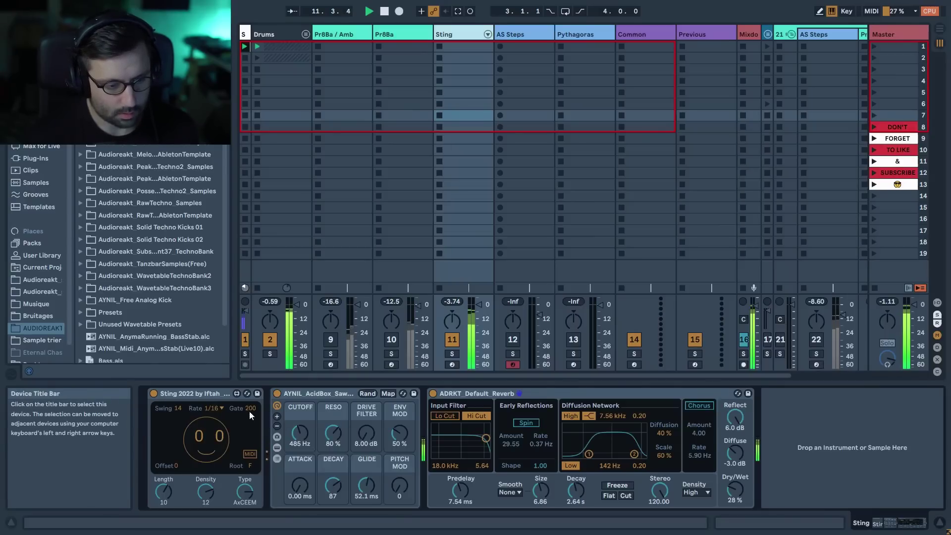
drag(250, 408, 251, 420)
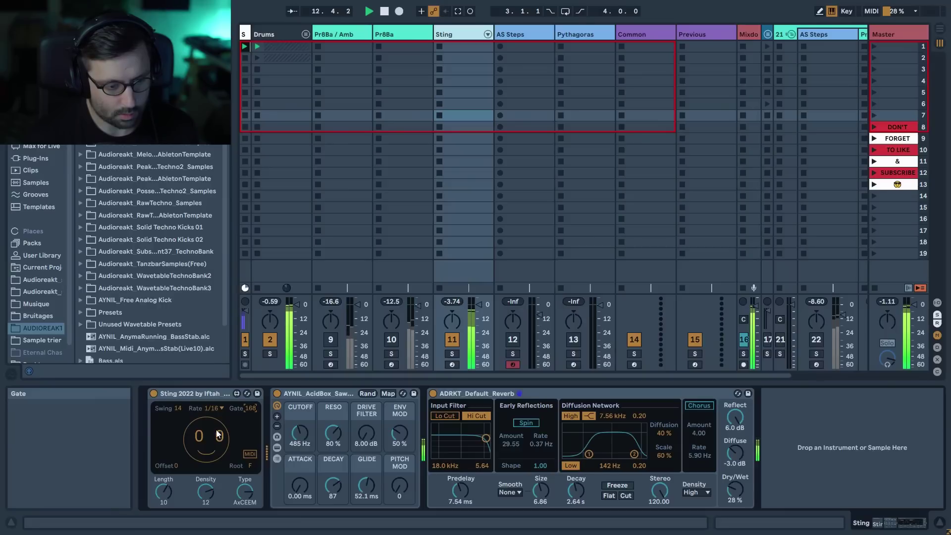
drag(298, 439, 297, 476)
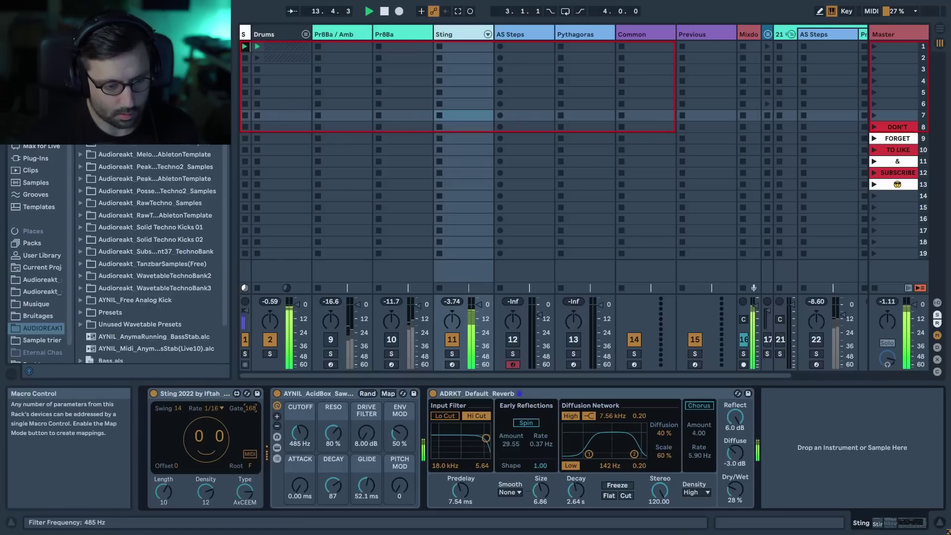
drag(300, 434, 300, 454)
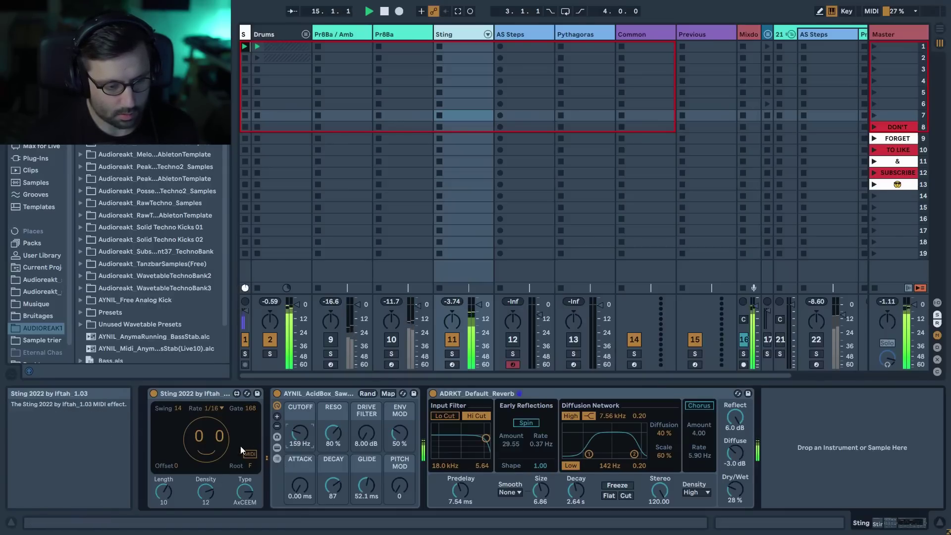
click(240, 491)
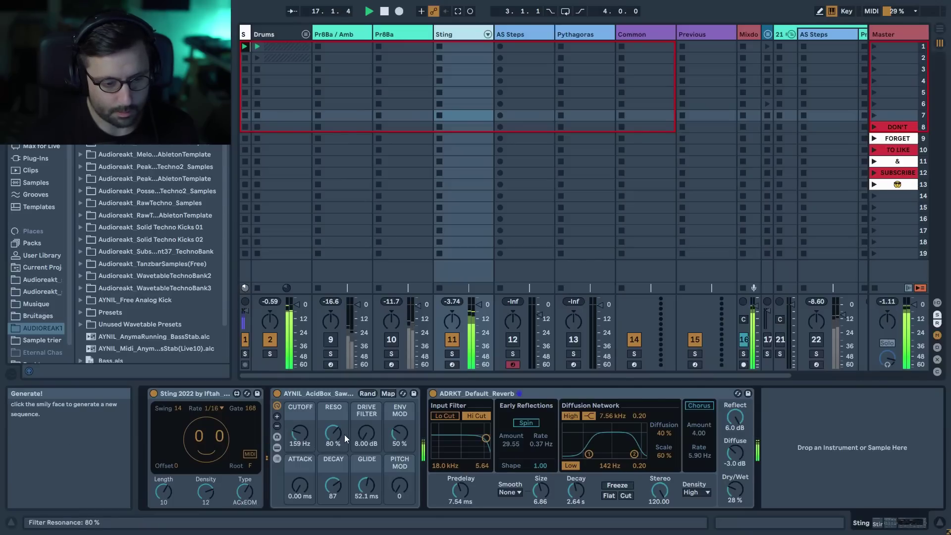
drag(301, 435, 300, 416)
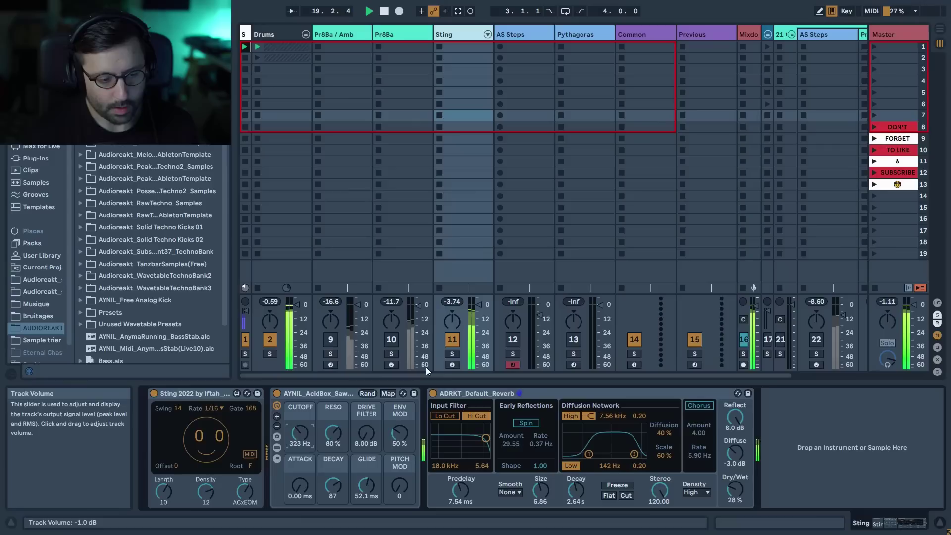
click(456, 355)
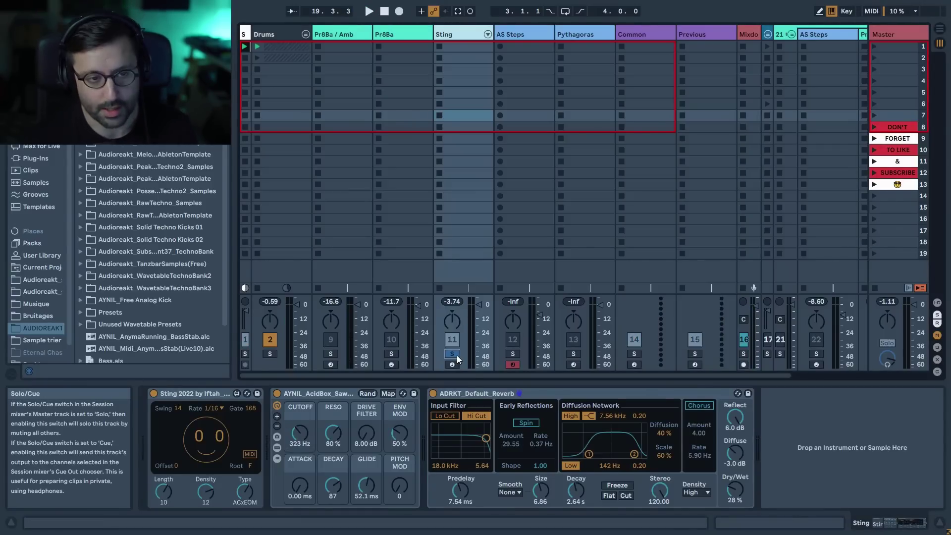
- Show the AS Steps track, set its scale to G Minor, and start playback
click(500, 356)
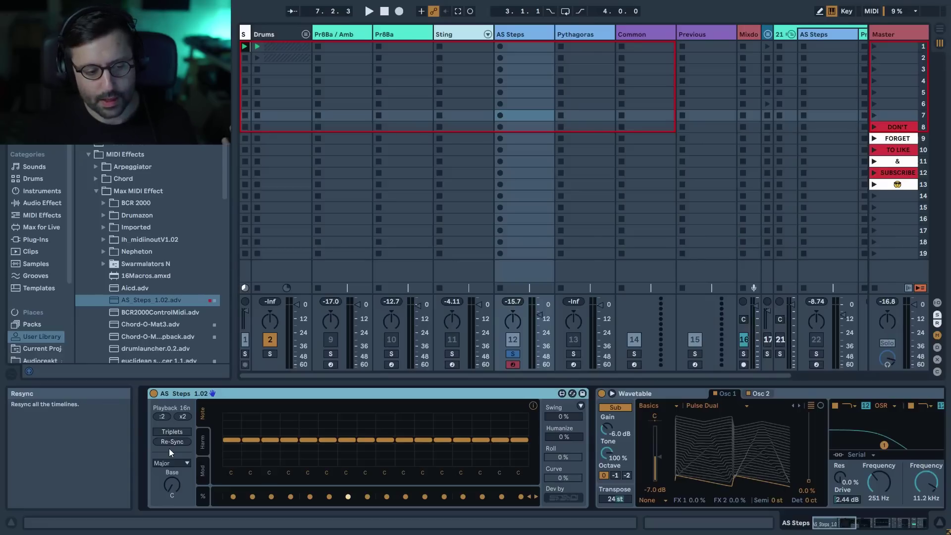
click(176, 464)
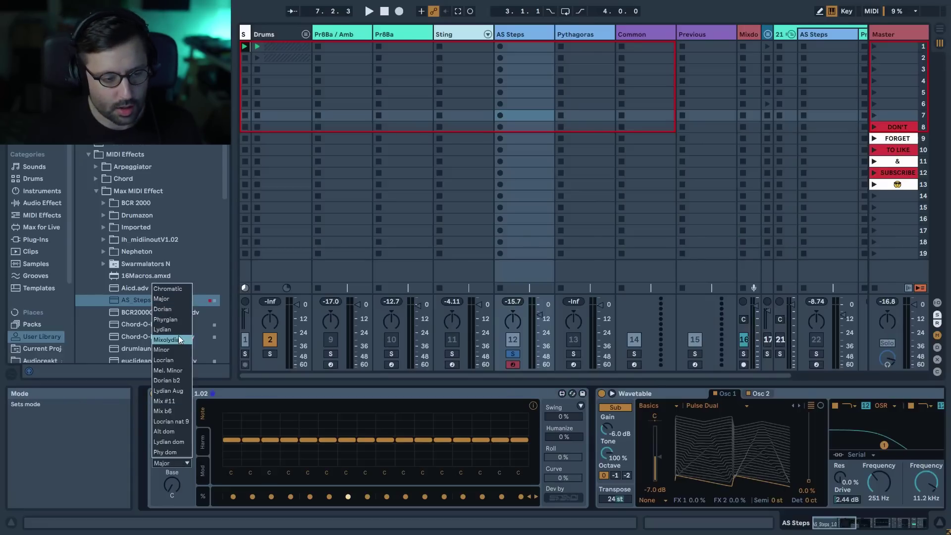
click(173, 350)
drag(176, 484, 176, 469)
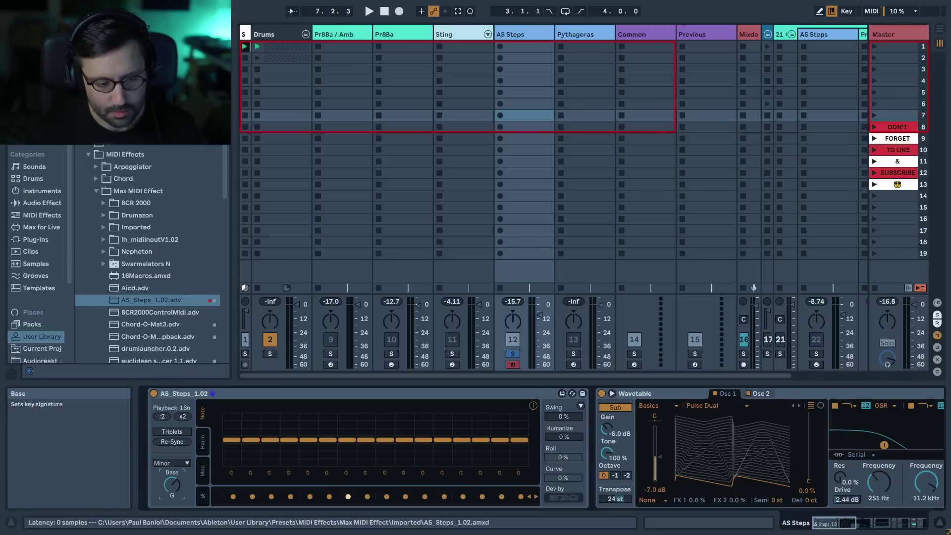
key(space)
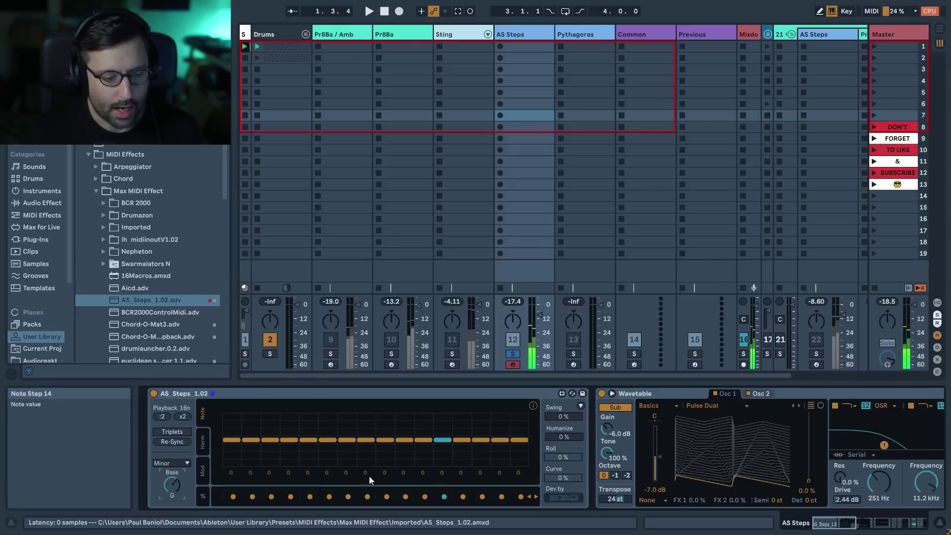
- Silence seven steps of the AS Steps pattern and play the gated result
click(234, 498)
click(291, 497)
click(348, 497)
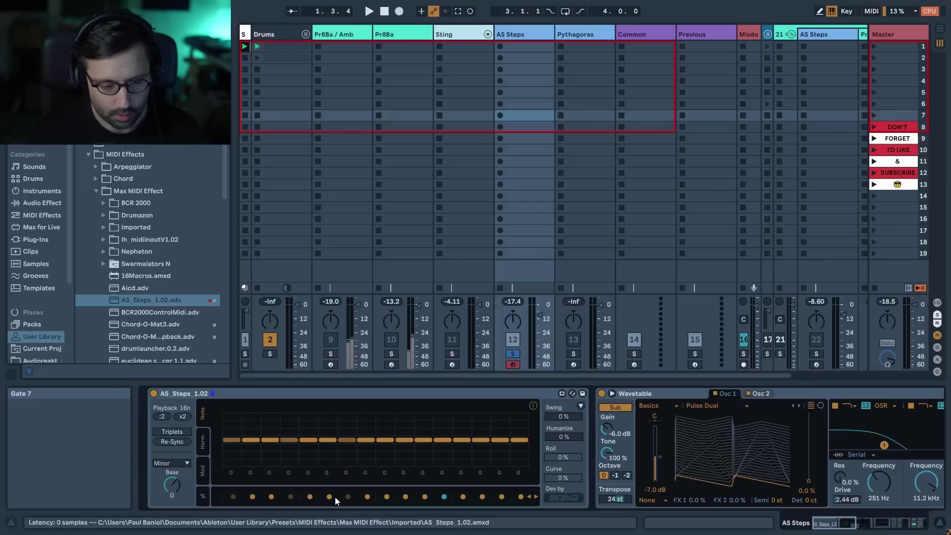
click(329, 496)
click(387, 496)
click(424, 497)
click(482, 497)
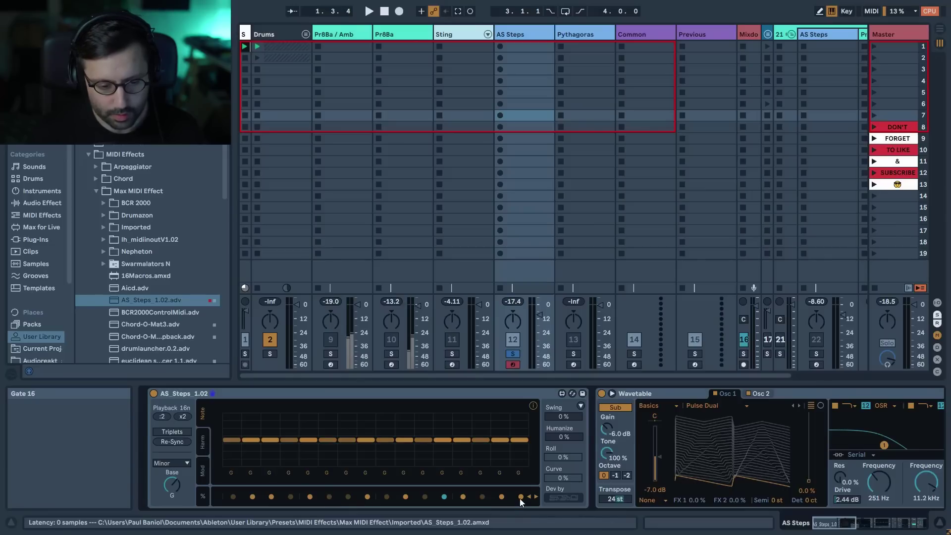
key(space)
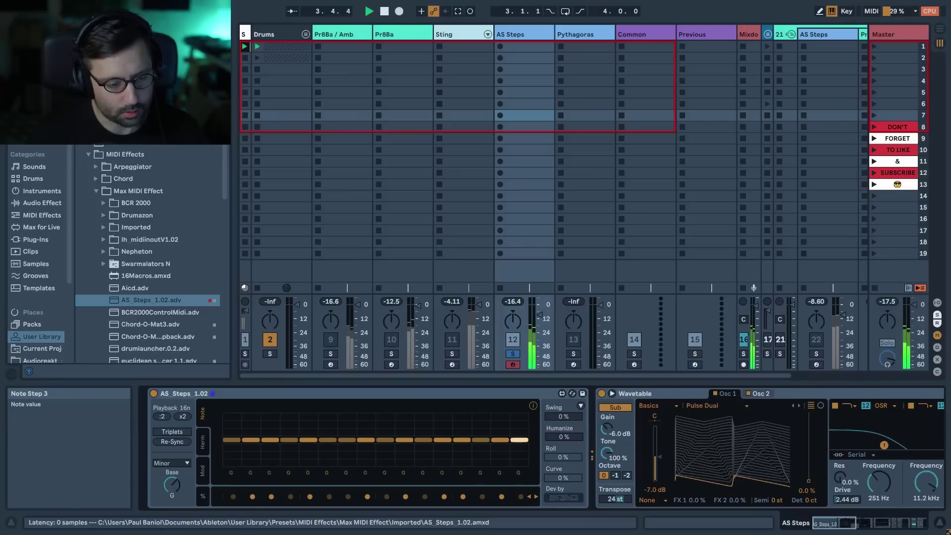
- Repitch AS Steps notes: raise step 3, step 5 to A#, step 8 to D#, step 10 to A#, step 13 to C, and change step 15
click(275, 437)
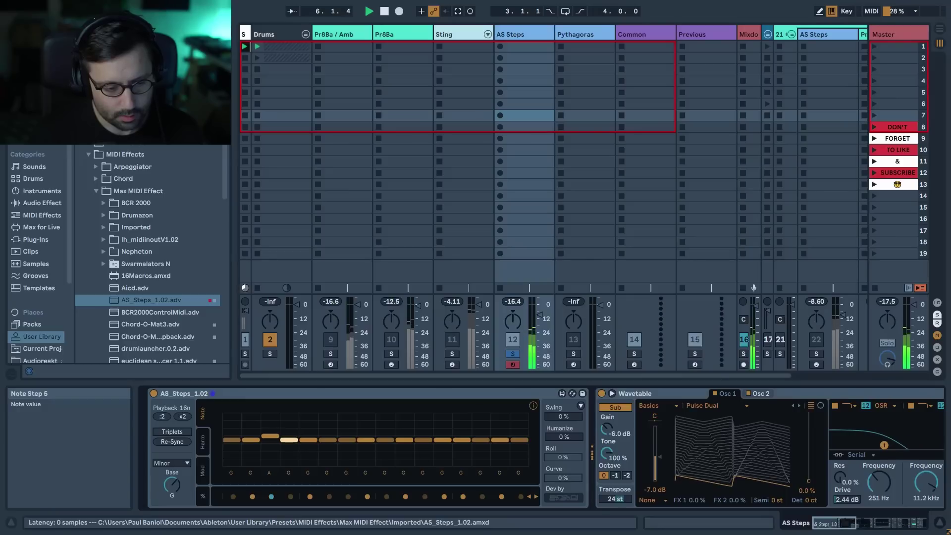
click(309, 433)
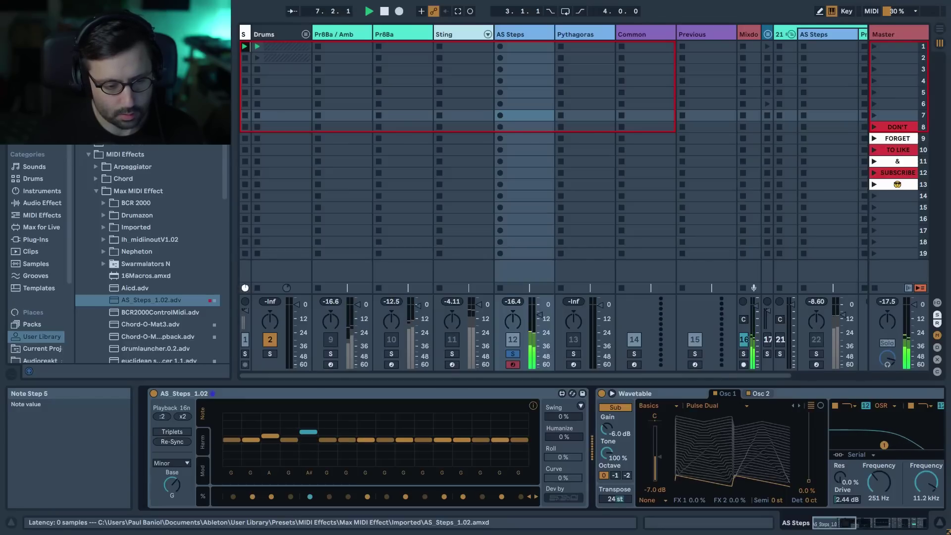
click(363, 442)
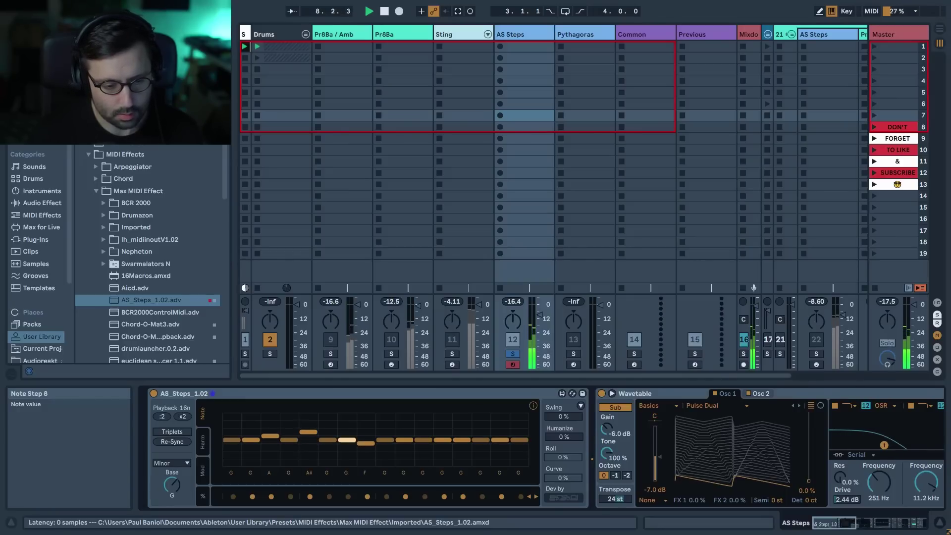
click(365, 447)
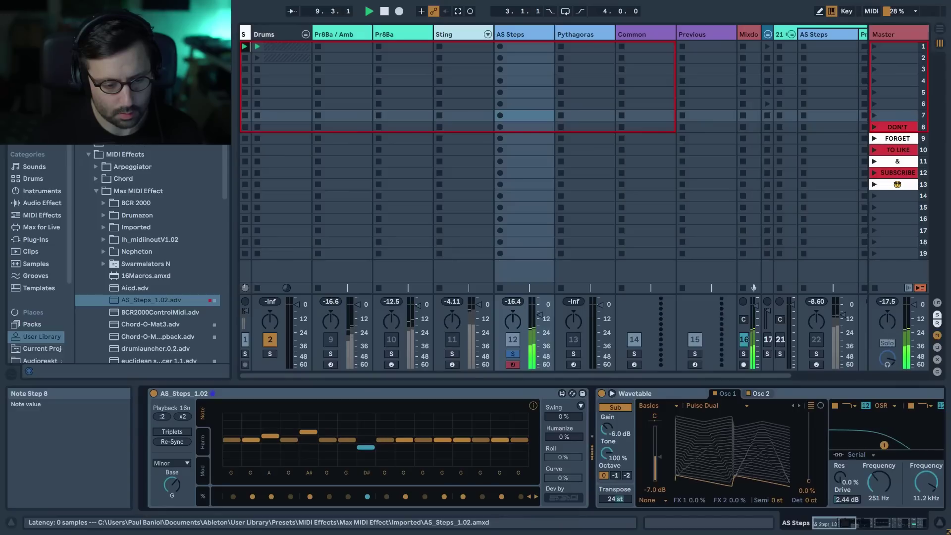
drag(405, 440, 405, 432)
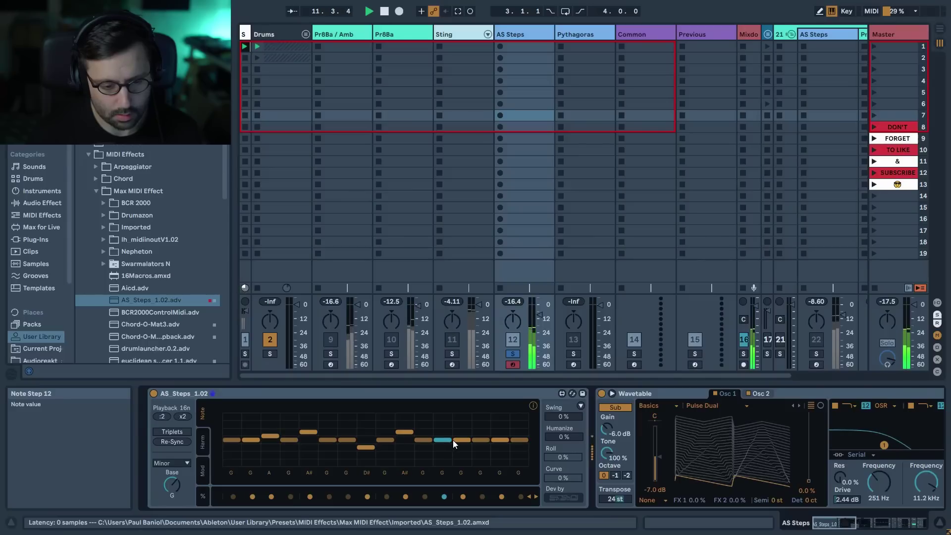
drag(459, 440, 460, 429)
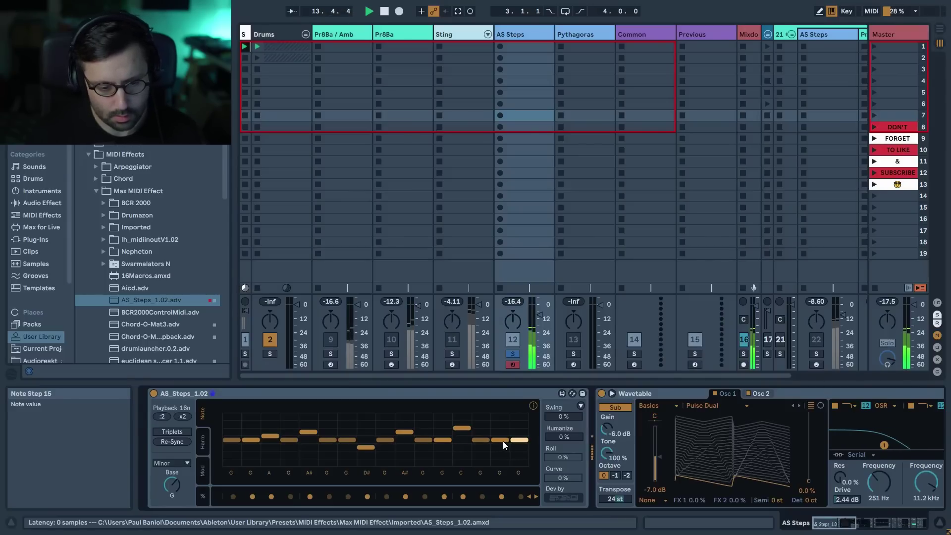
drag(500, 439, 500, 425)
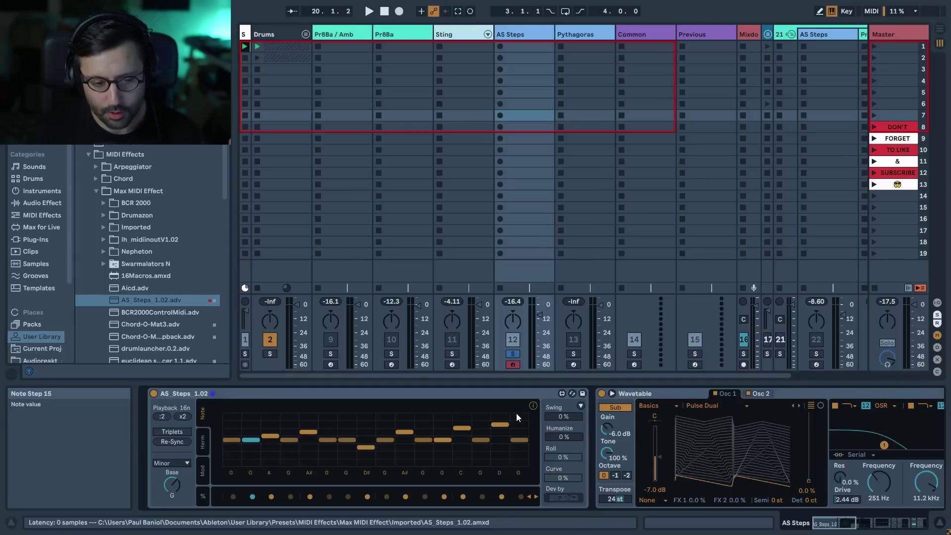
click(533, 406)
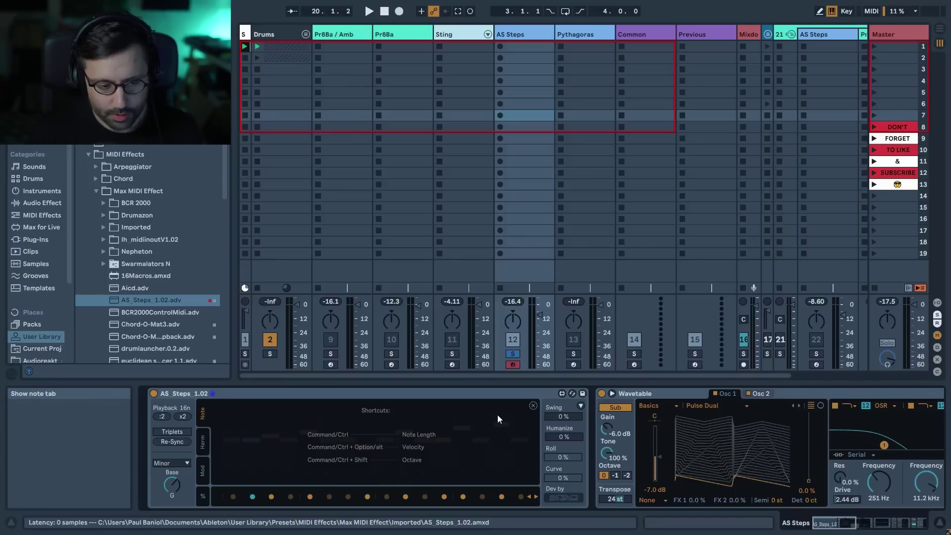
click(534, 408)
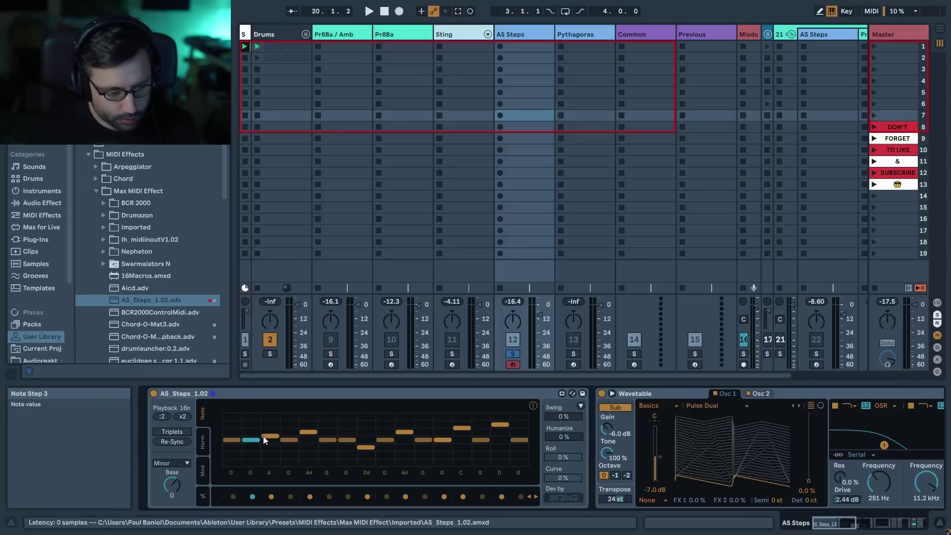
key(shift)
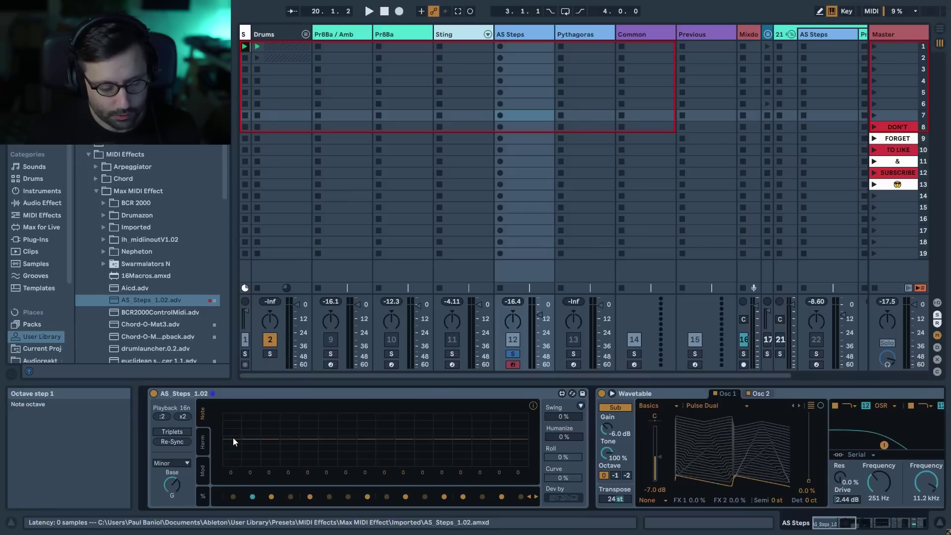
key(ctrl)
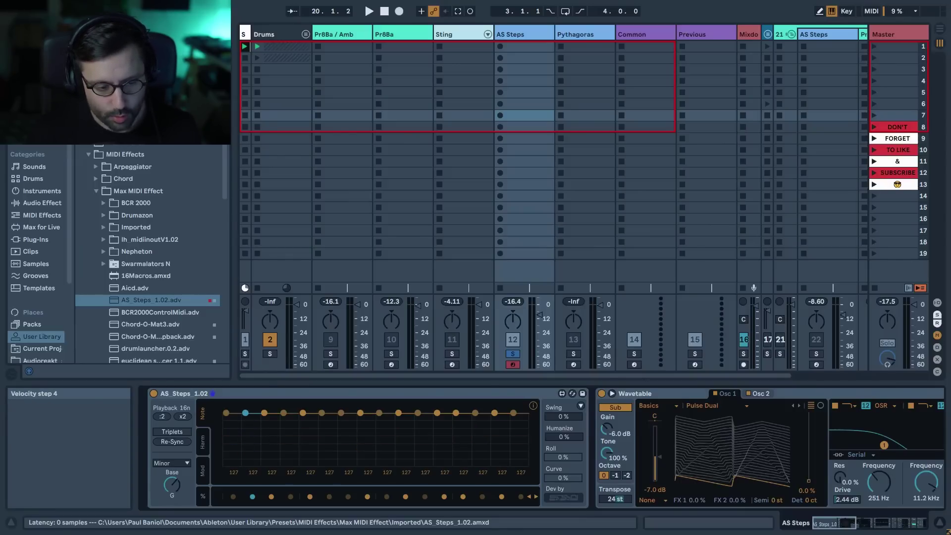
key(shift)
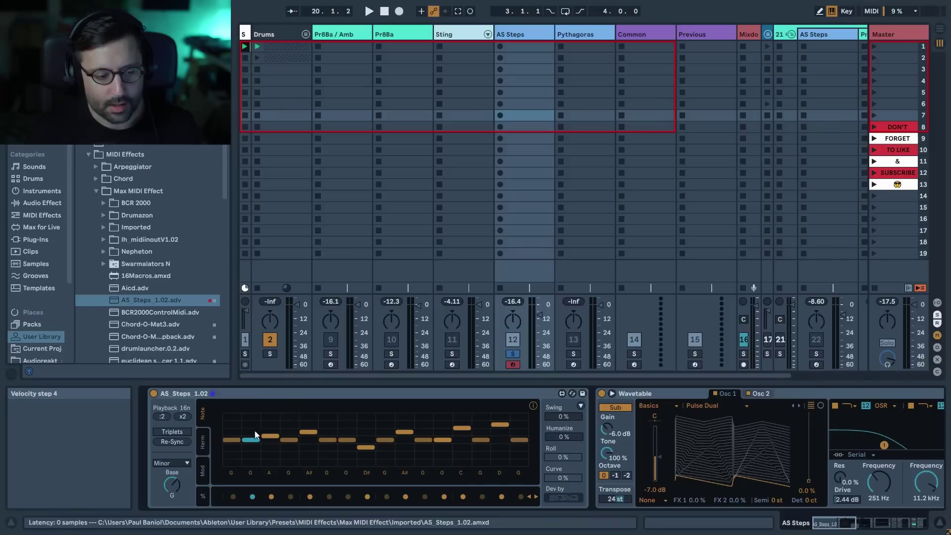
- Show the per-step chord settings and make step 2 a minor chord
click(201, 448)
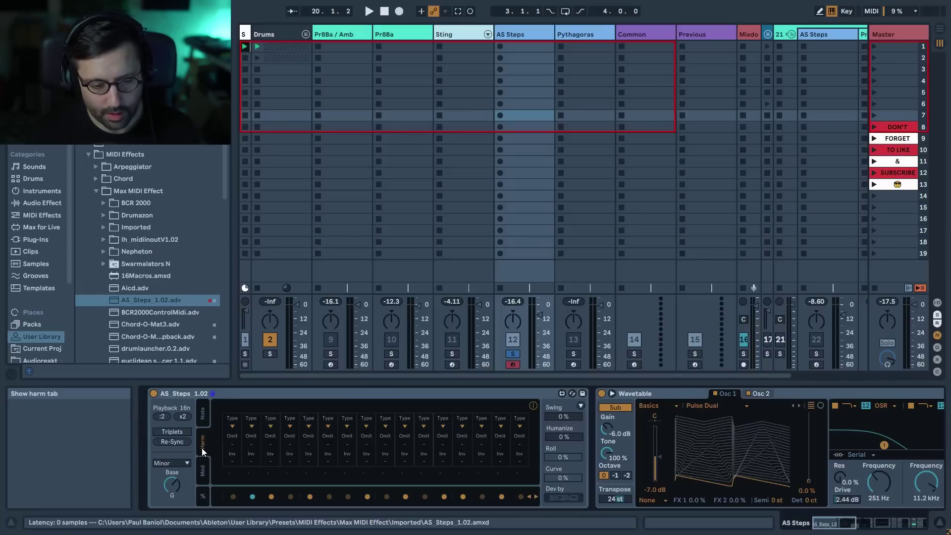
click(231, 428)
click(230, 425)
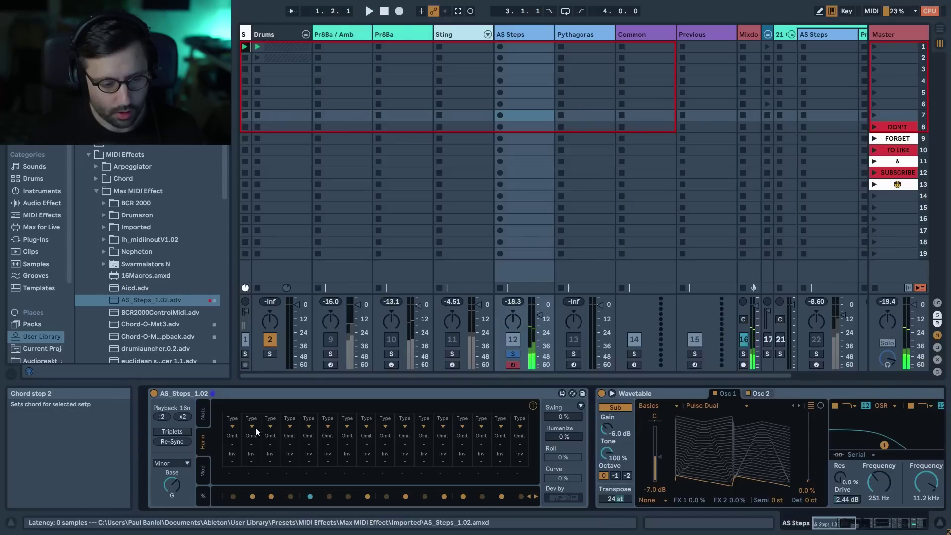
click(255, 429)
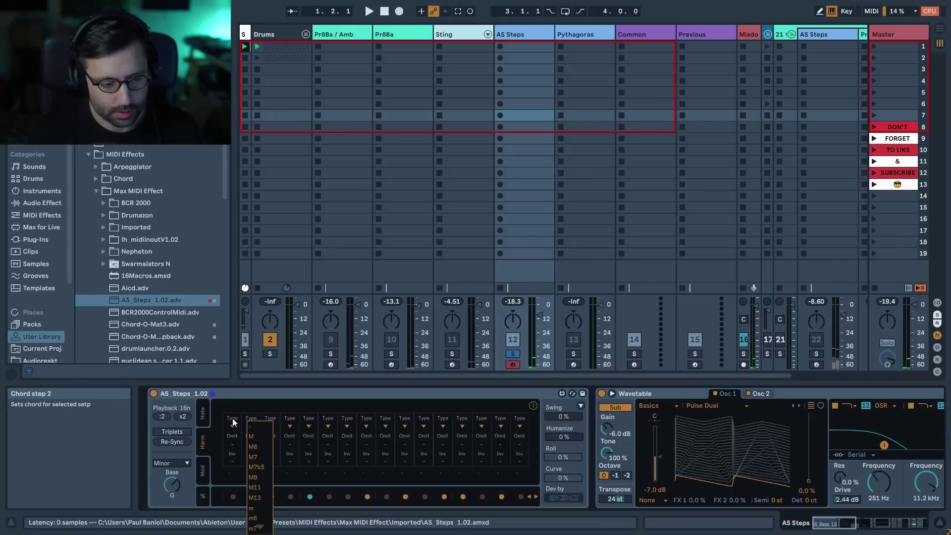
click(247, 425)
click(251, 141)
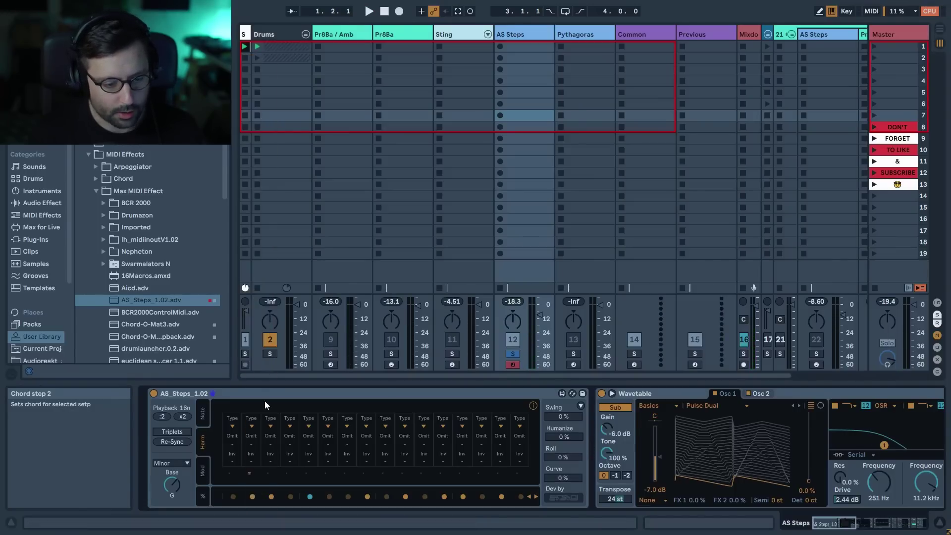
- Give step 3 a 9#11 chord, step 5 M7sus4 and step 8 sus4
click(269, 428)
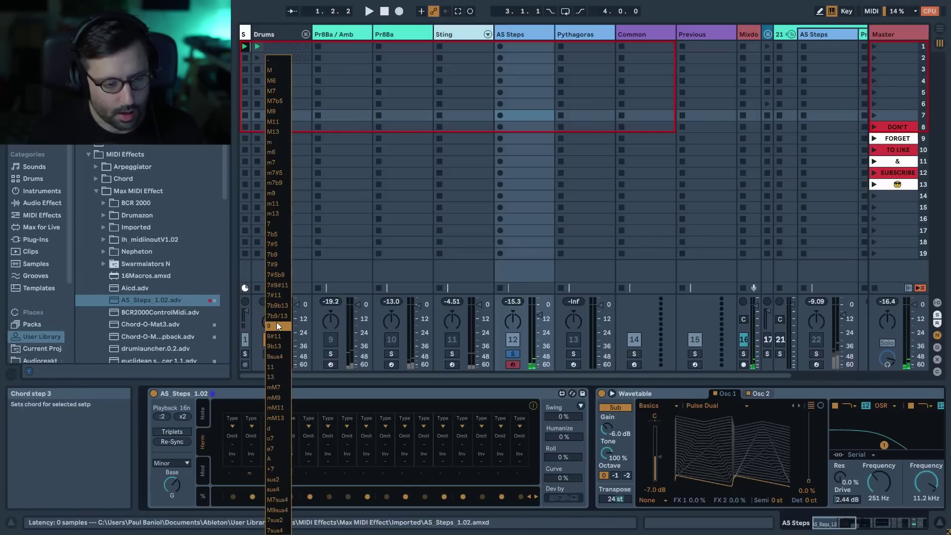
click(277, 325)
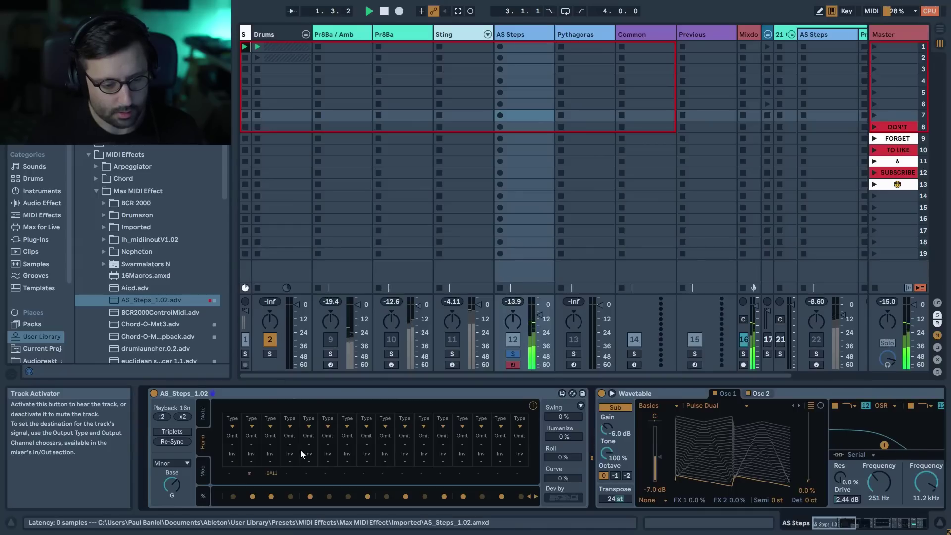
click(309, 427)
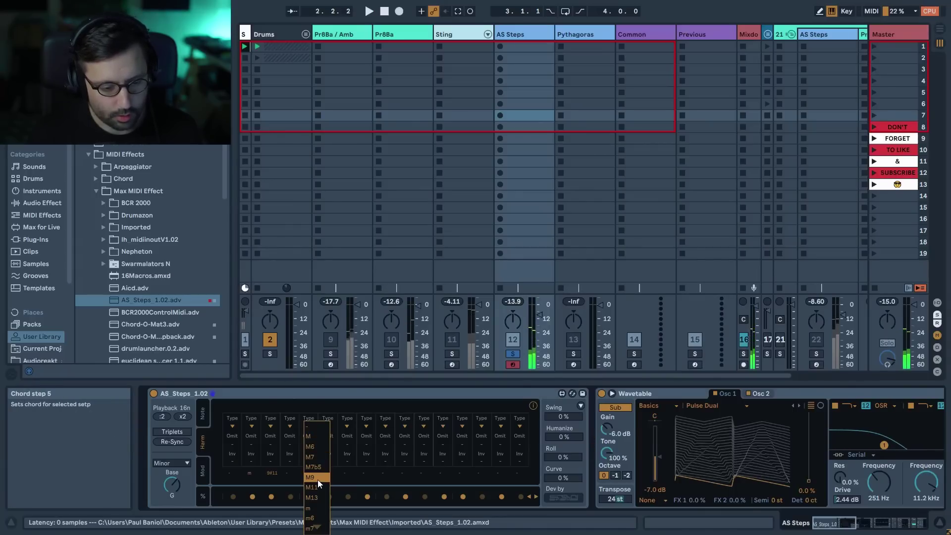
click(316, 498)
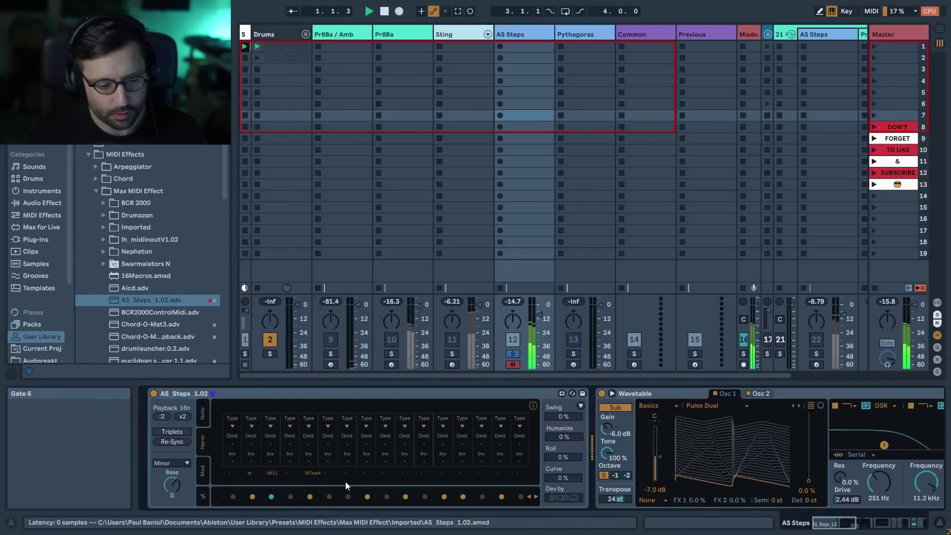
click(366, 428)
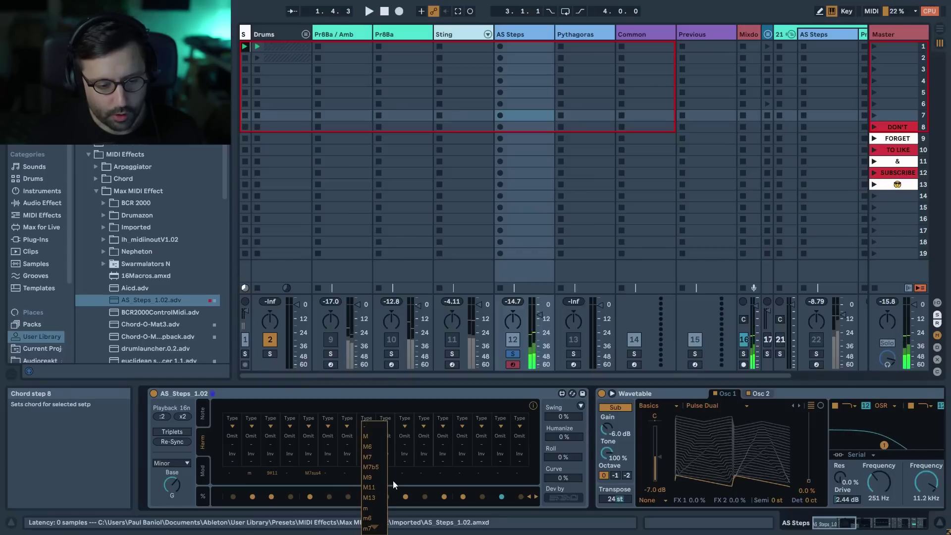
scroll(377, 445, down, 3)
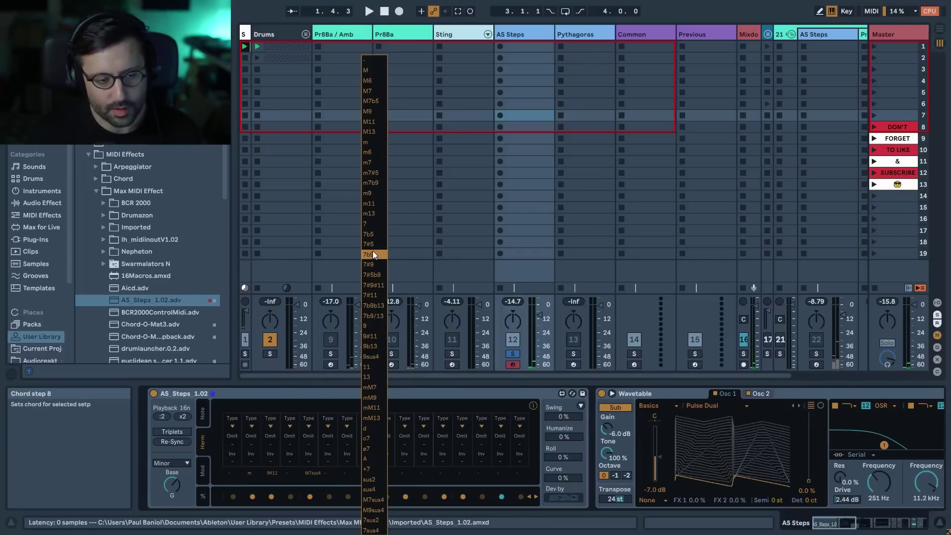
click(370, 492)
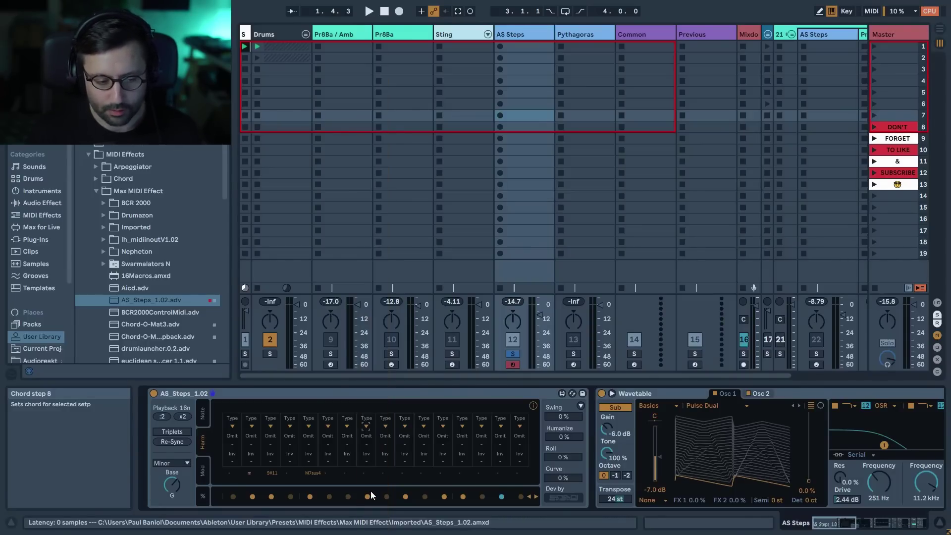
- With playback running, set step 10's chord to +7 and step 15's to m13
key(space)
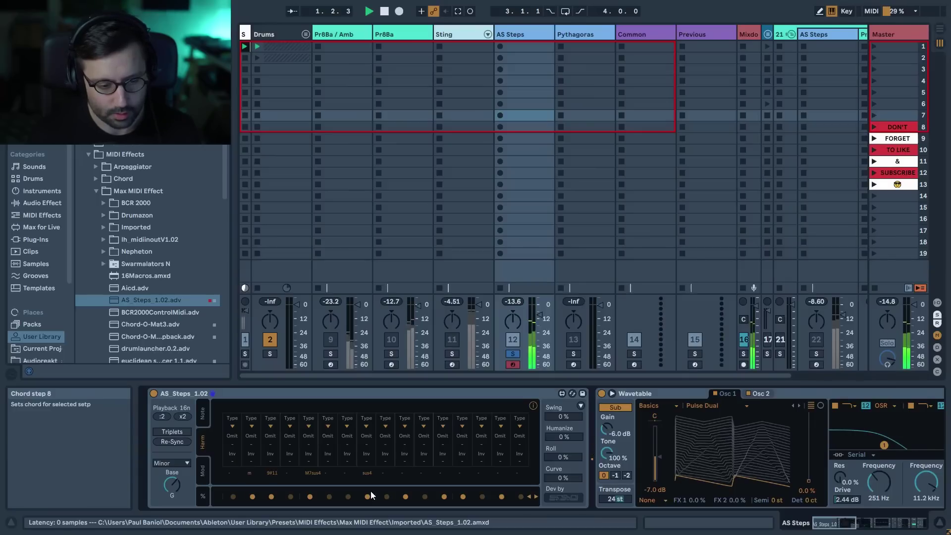
click(406, 473)
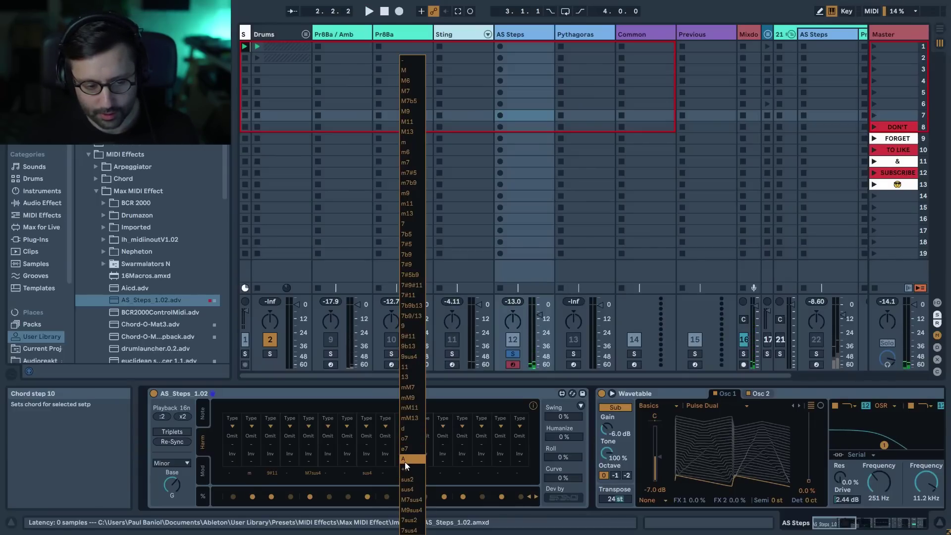
click(406, 469)
click(500, 472)
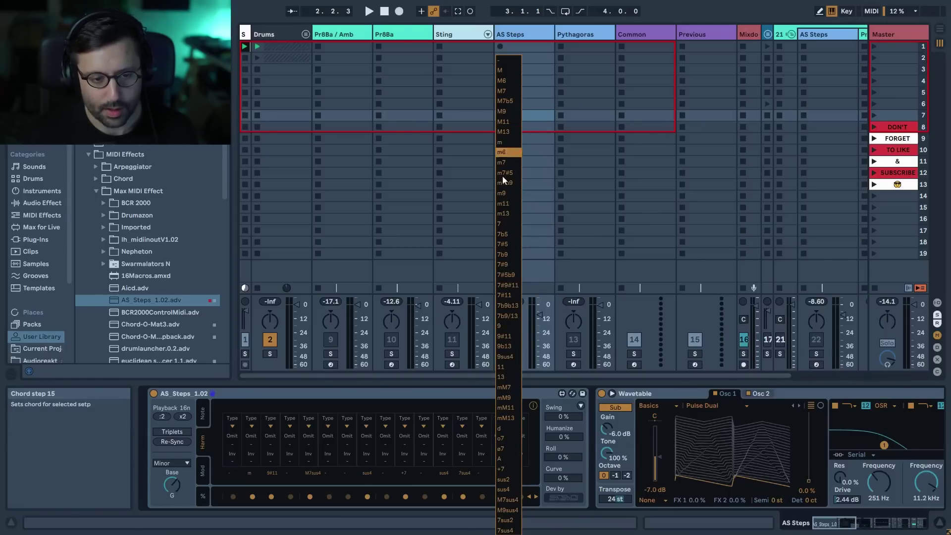
click(504, 216)
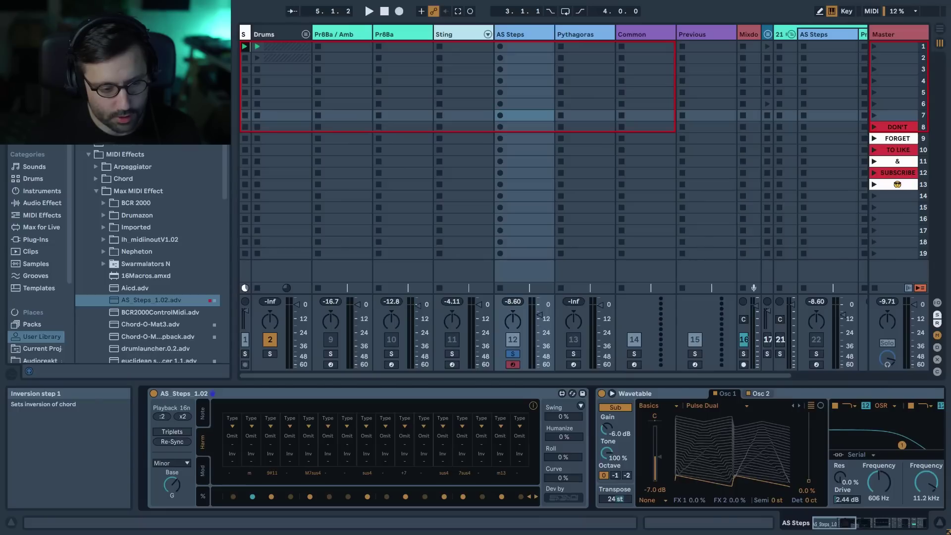
- Set the harmonizer Roll to 16% and Curve to -59%
click(533, 405)
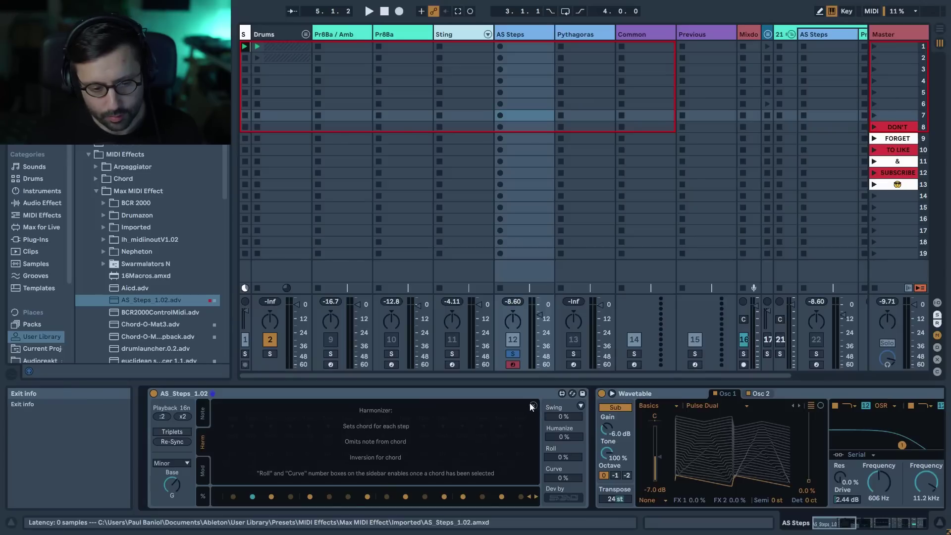
click(532, 406)
mouse_move(563, 460)
mouse_down()
mouse_move(593, 458)
mouse_move(563, 452)
mouse_move(563, 513)
mouse_up()
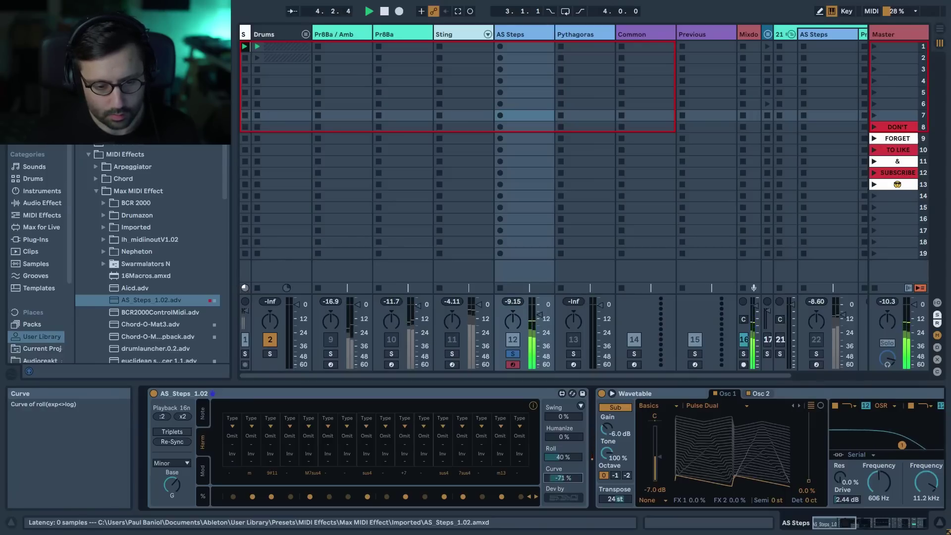
drag(563, 478, 563, 491)
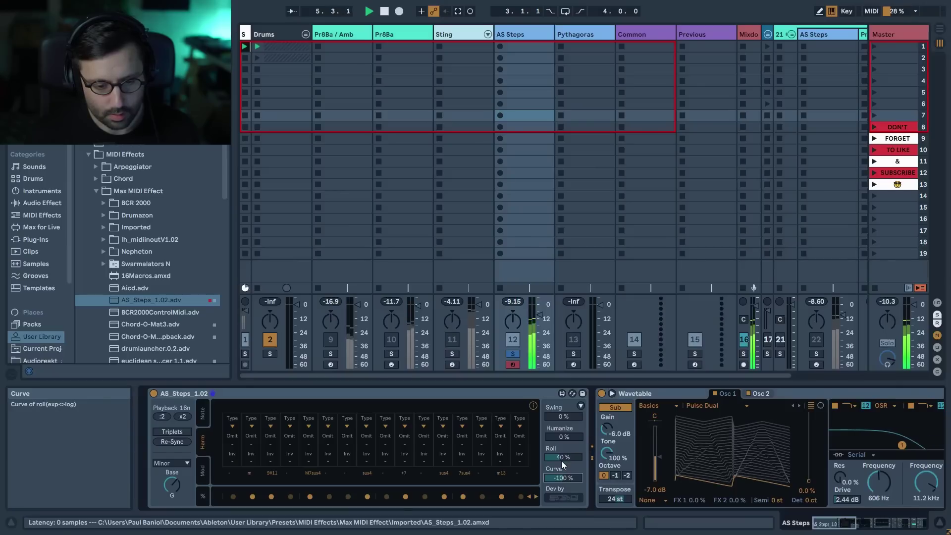
drag(563, 457, 563, 476)
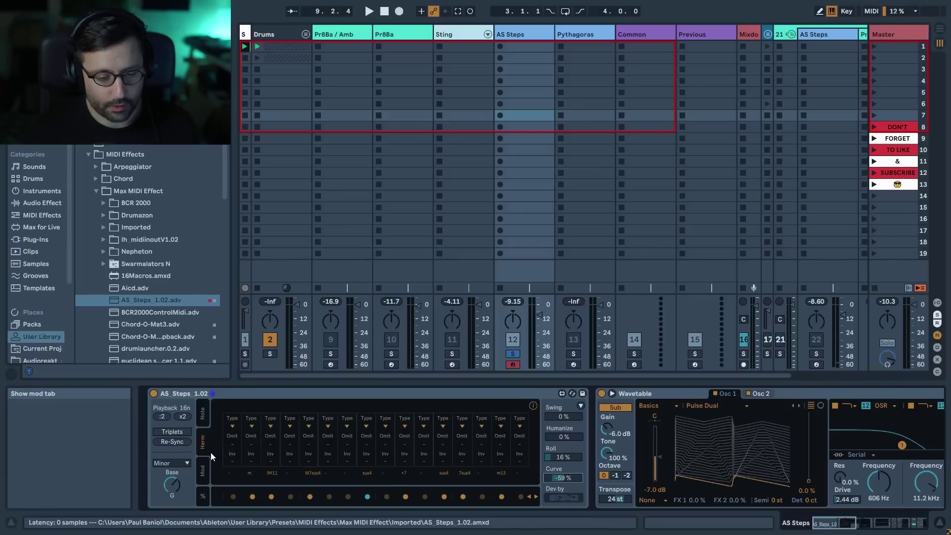
- Clear the chords on steps 2 and 3, then play with Humanize 17% and Swing 5%
click(253, 425)
click(270, 393)
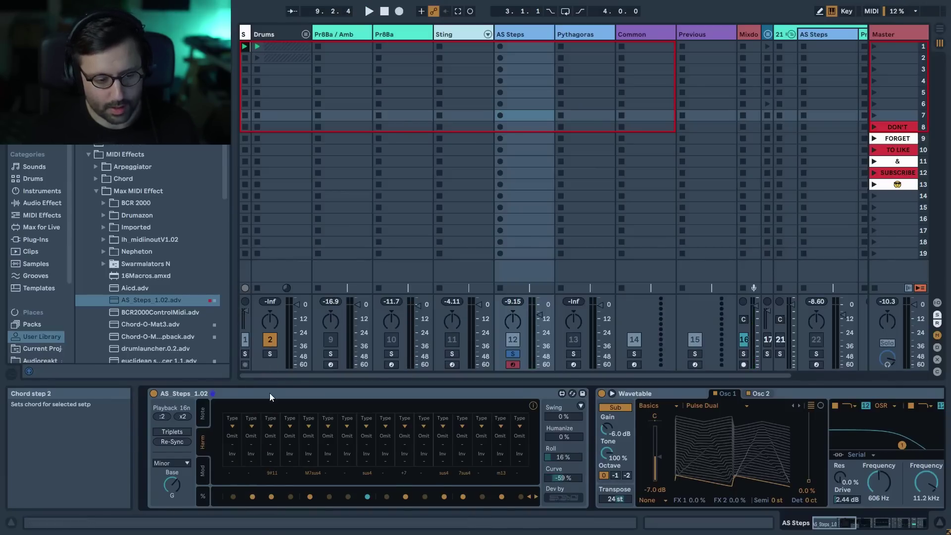
click(272, 424)
key(space)
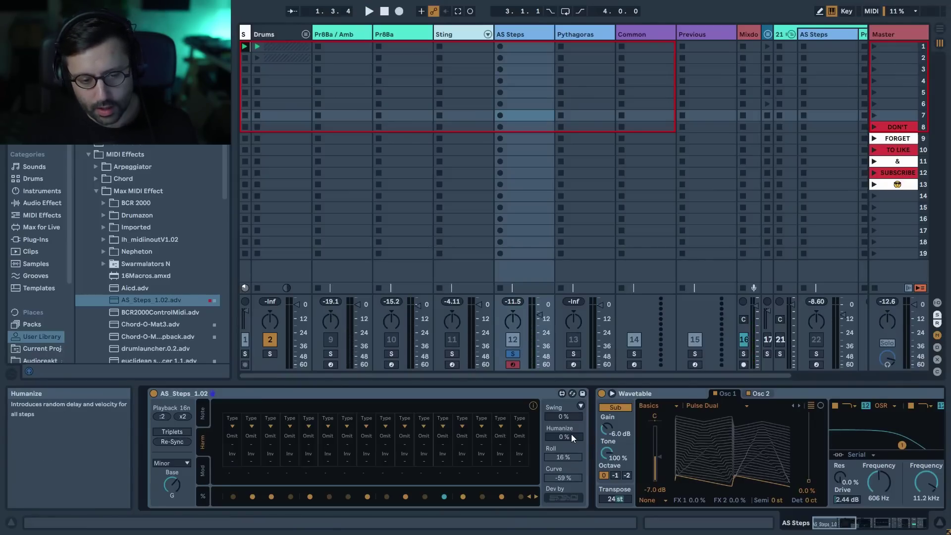
drag(569, 437, 564, 410)
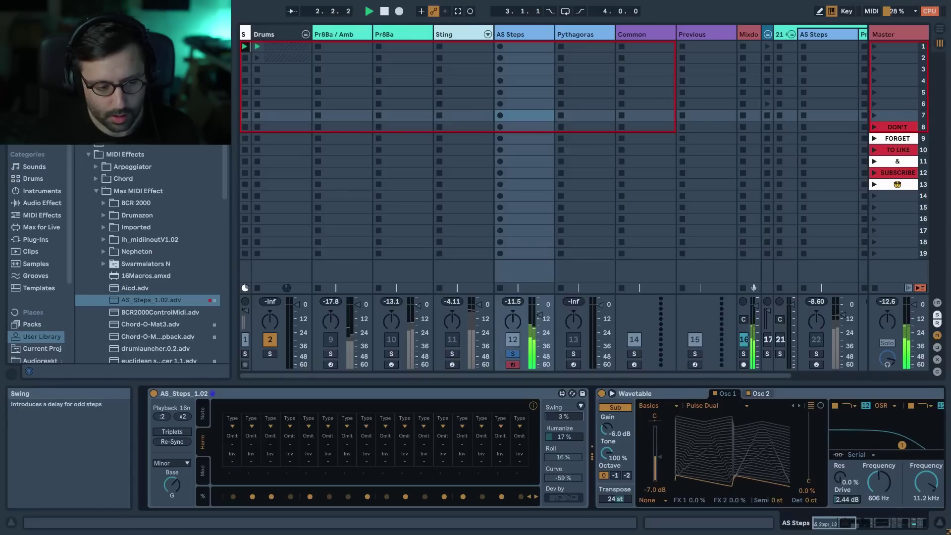
- Show the AS Steps Mod view and its mapping setup for Wavetable's Filter 1 frequency
click(203, 476)
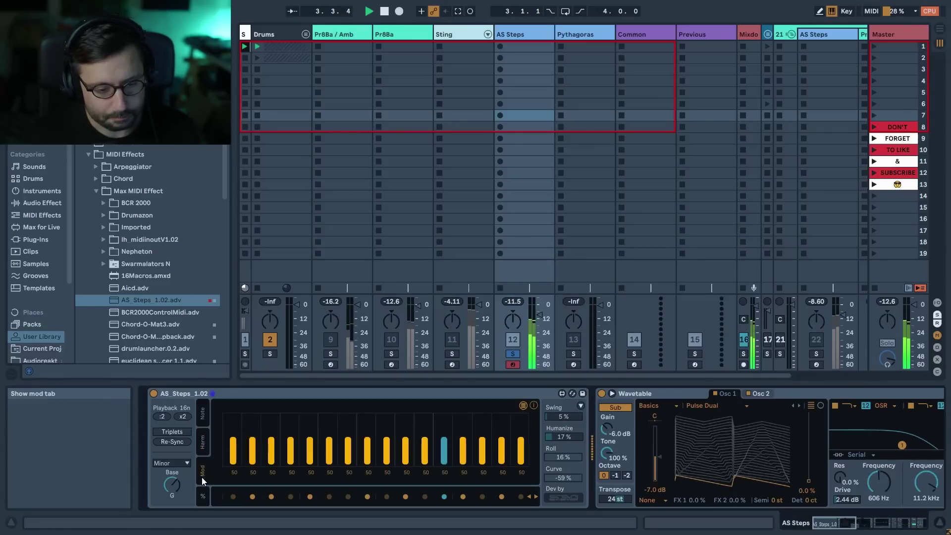
click(525, 407)
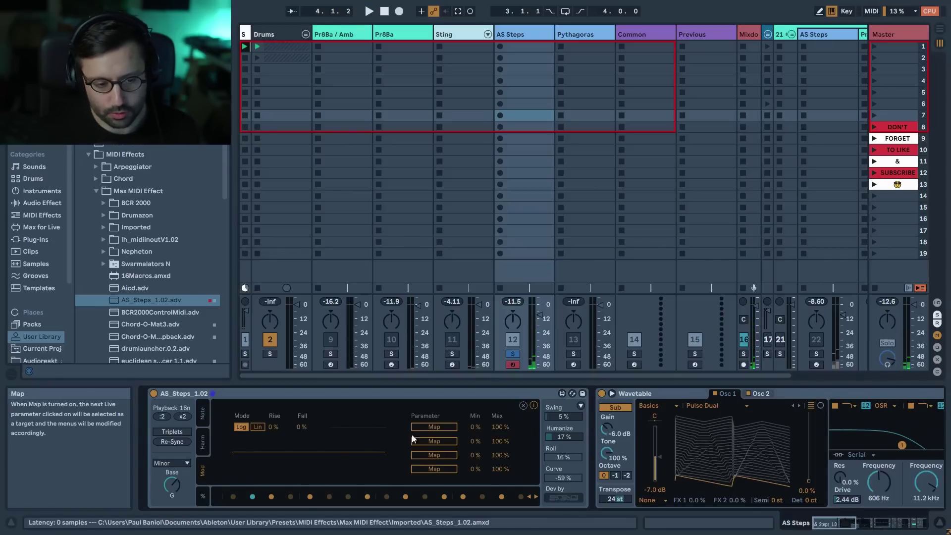
click(525, 407)
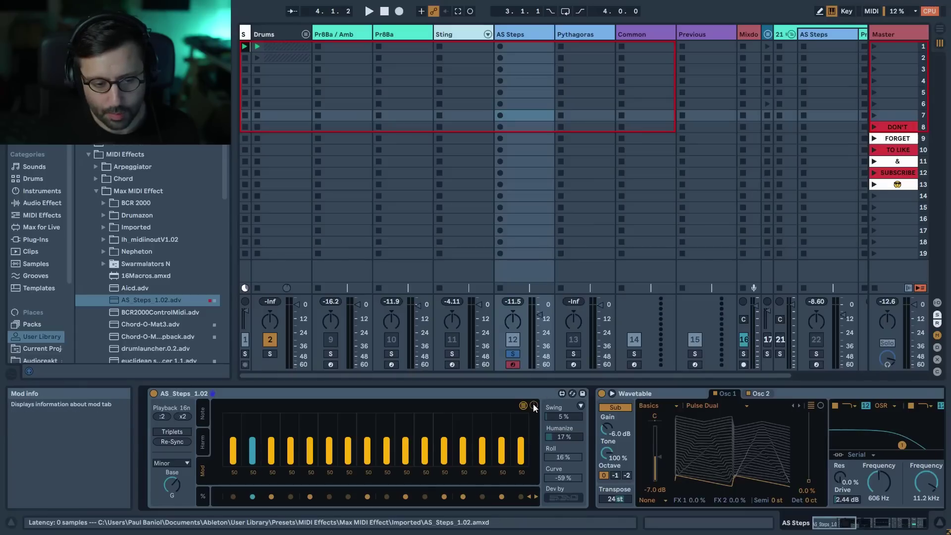
click(533, 405)
click(529, 406)
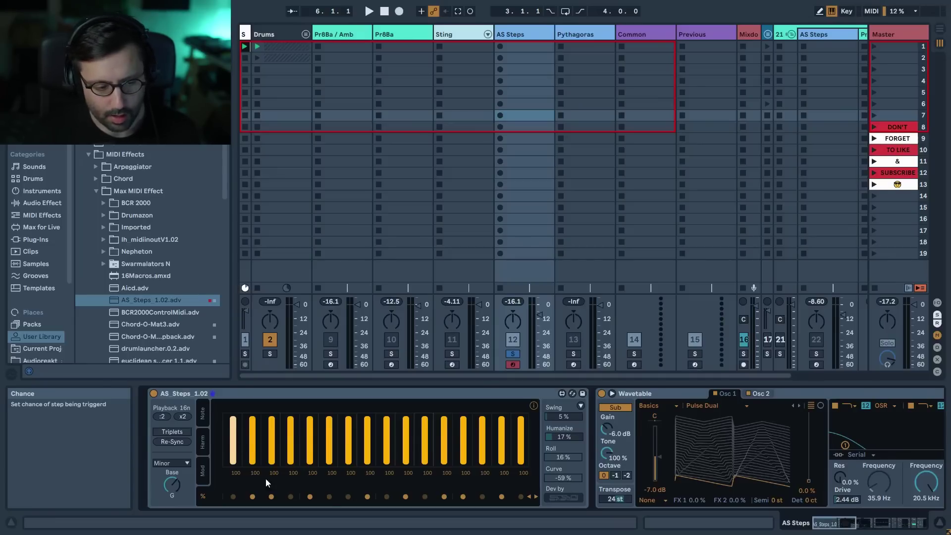
click(205, 478)
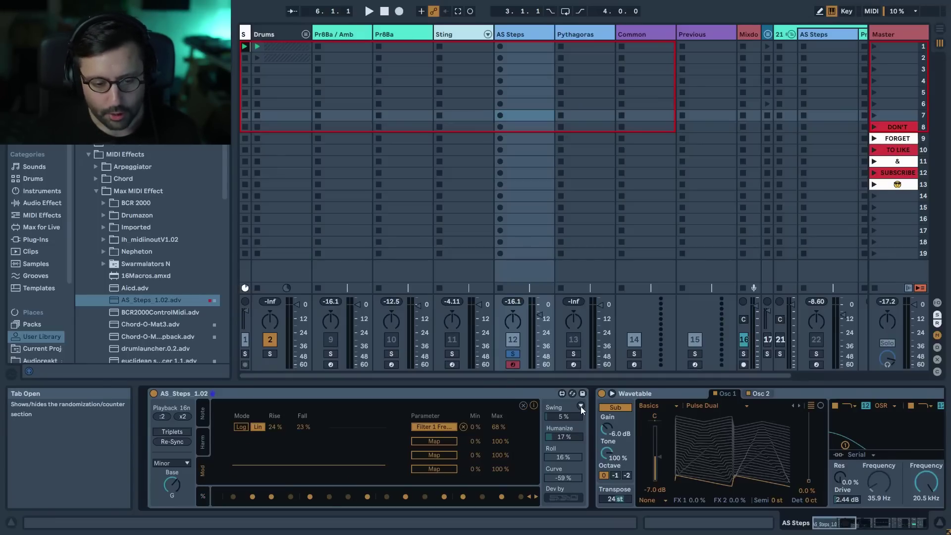
- Try counter settings: count by 2, fold mode, two repeats, range 4, then Count to 16
click(580, 407)
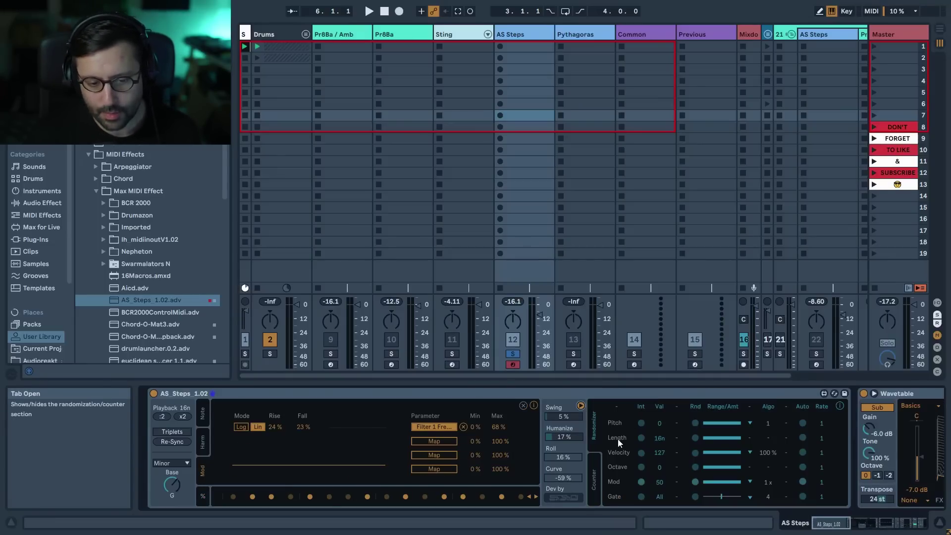
click(600, 495)
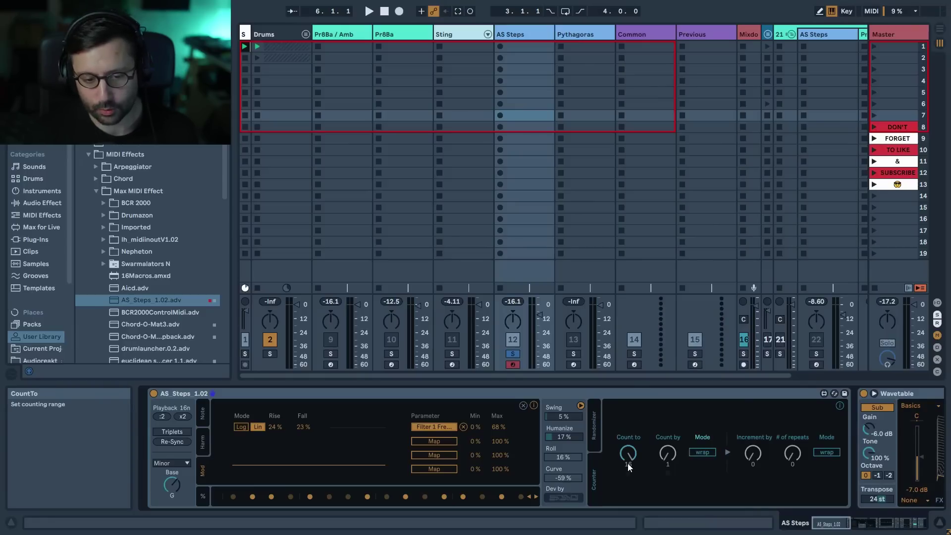
scroll(630, 455, down, 7)
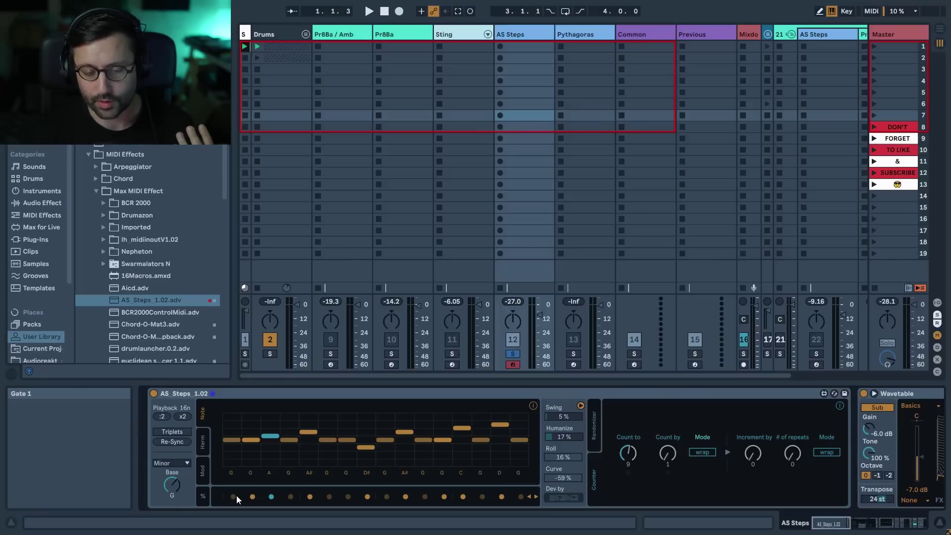
drag(667, 454, 667, 446)
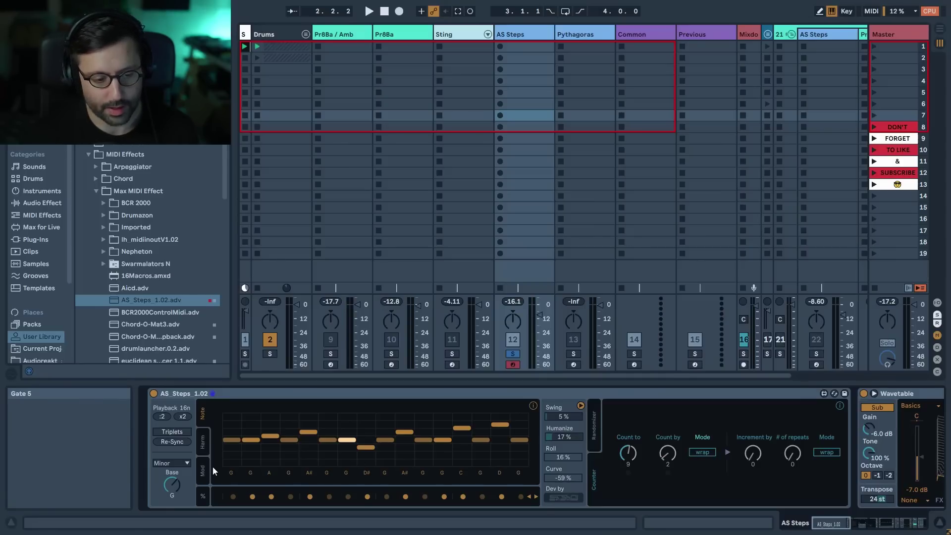
click(703, 454)
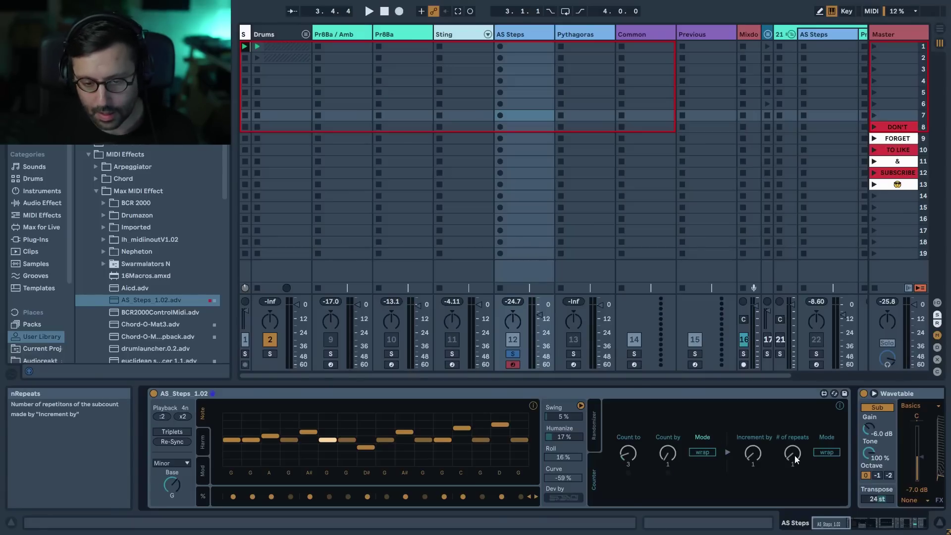
drag(794, 456, 796, 460)
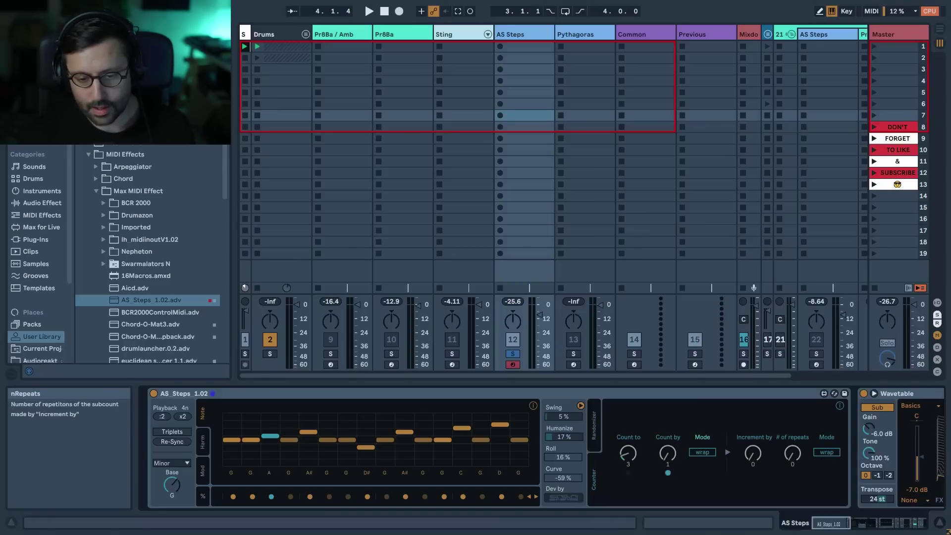
drag(635, 468, 635, 457)
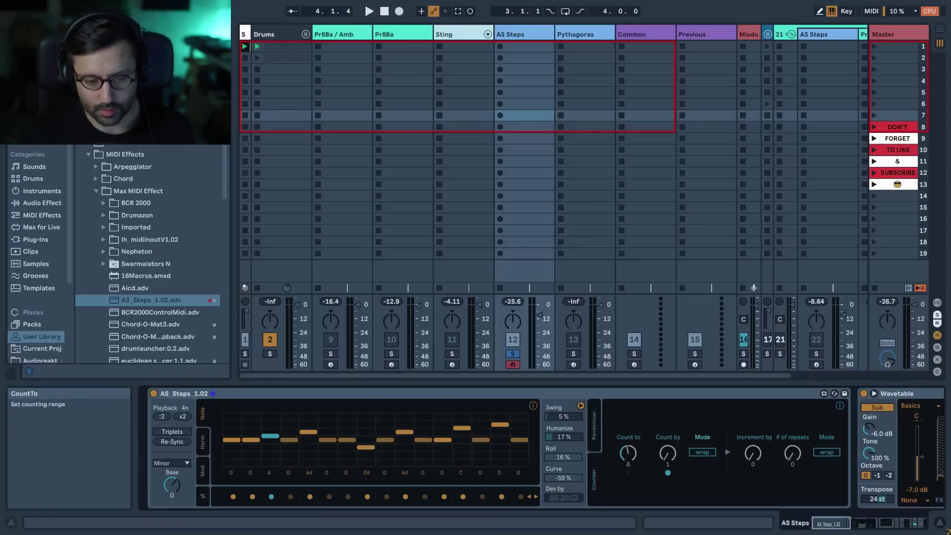
drag(628, 455, 629, 445)
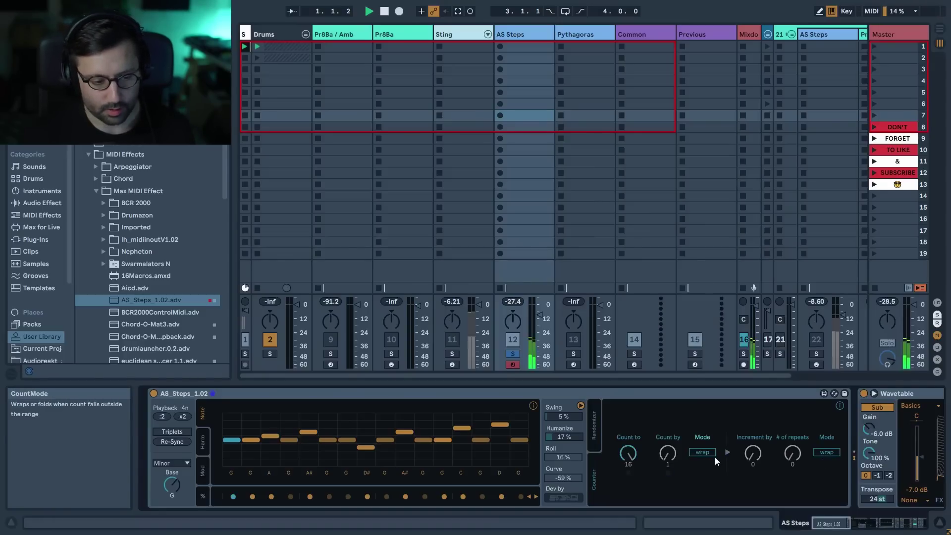
- View the AS Steps randomizer settings, then move to the Pythagoras track's sequencer
click(596, 439)
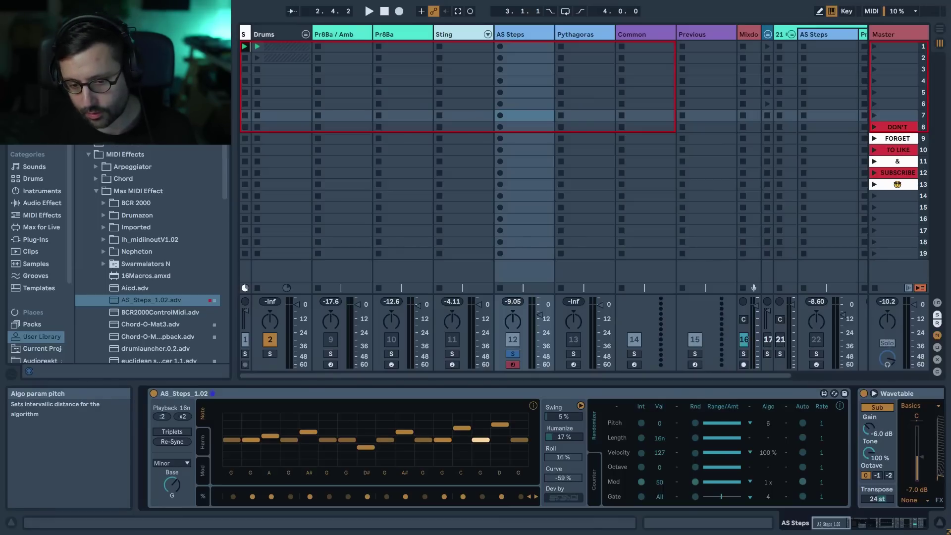
key(Right)
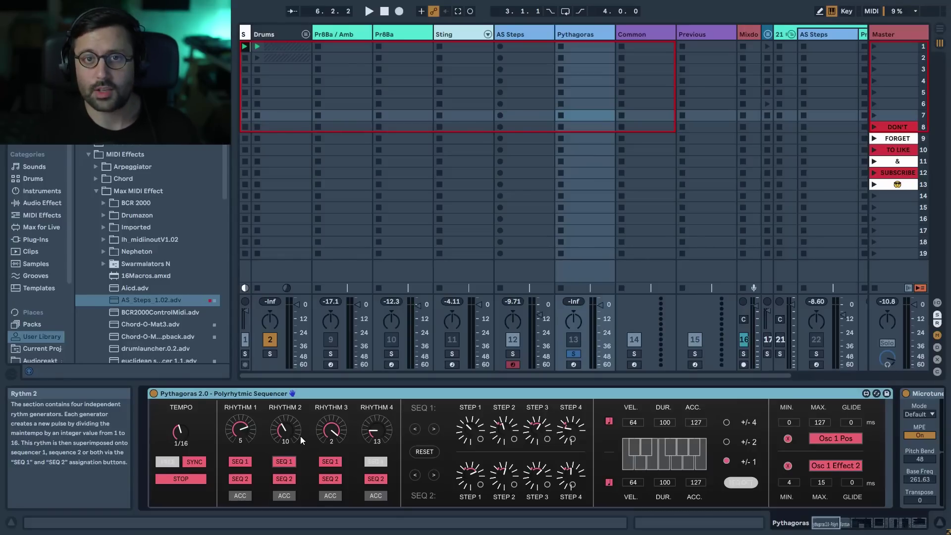
- Route Pythagoras rhythms 2 and 3 into both SEQ 1 and SEQ 2, and show Microtuner
click(239, 479)
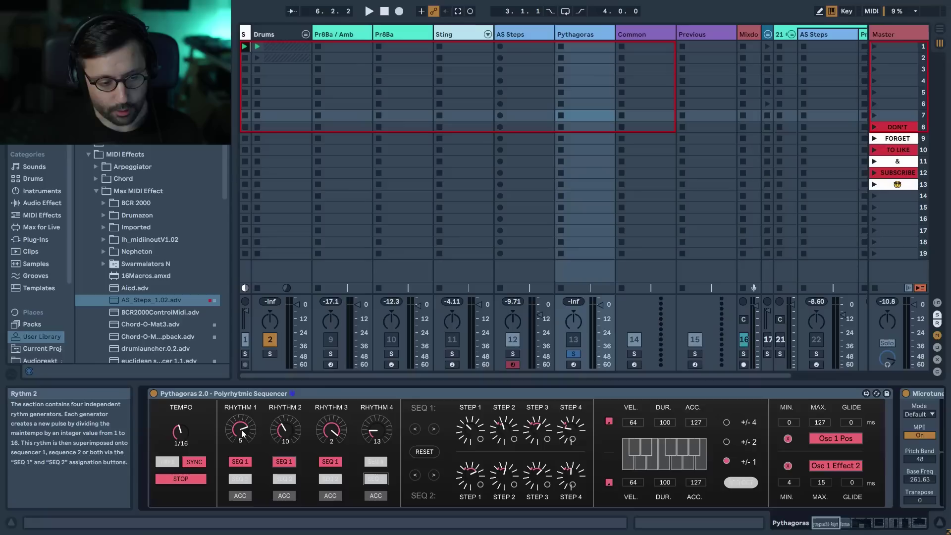
click(333, 464)
click(294, 463)
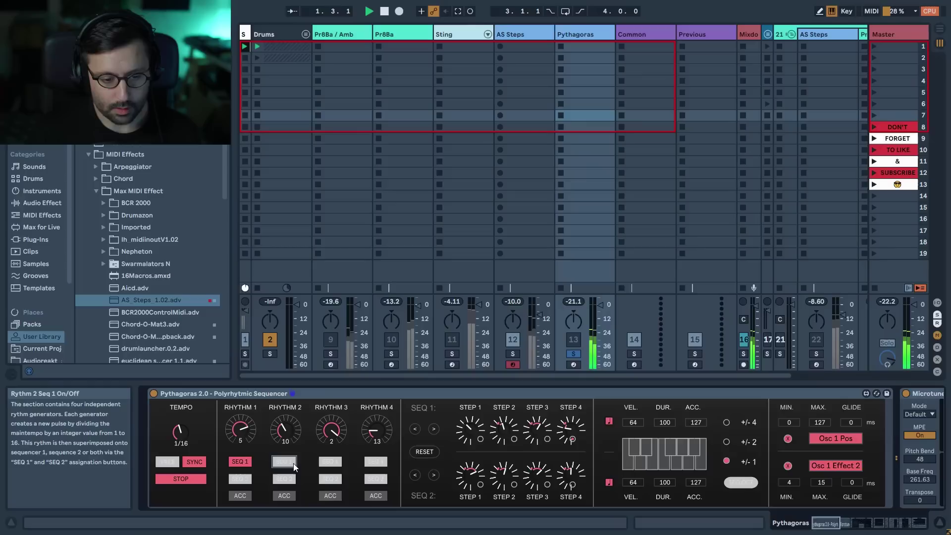
click(283, 464)
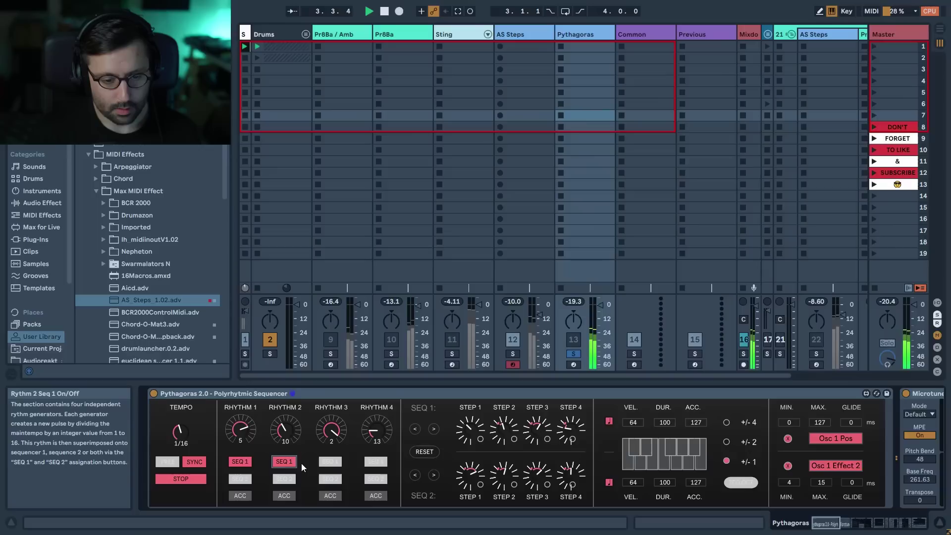
click(327, 463)
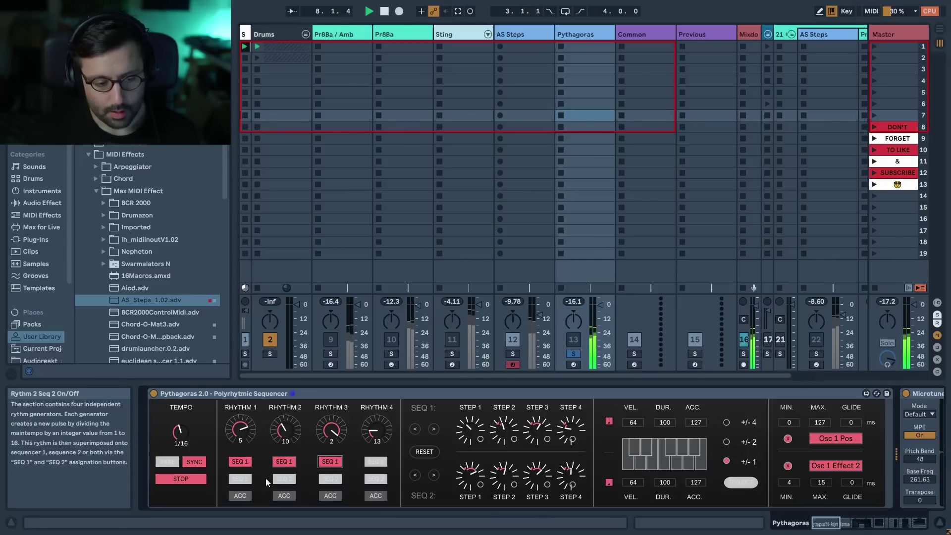
click(285, 480)
click(330, 480)
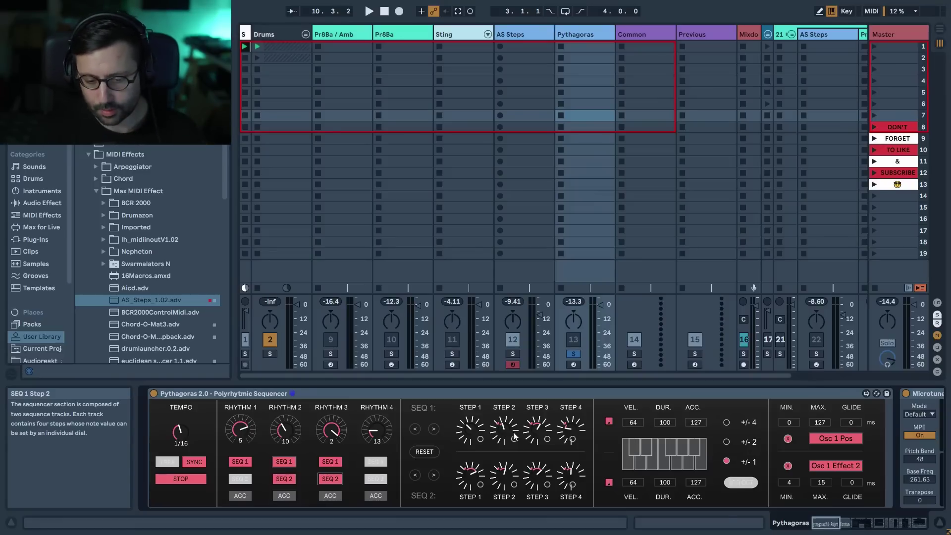
click(830, 524)
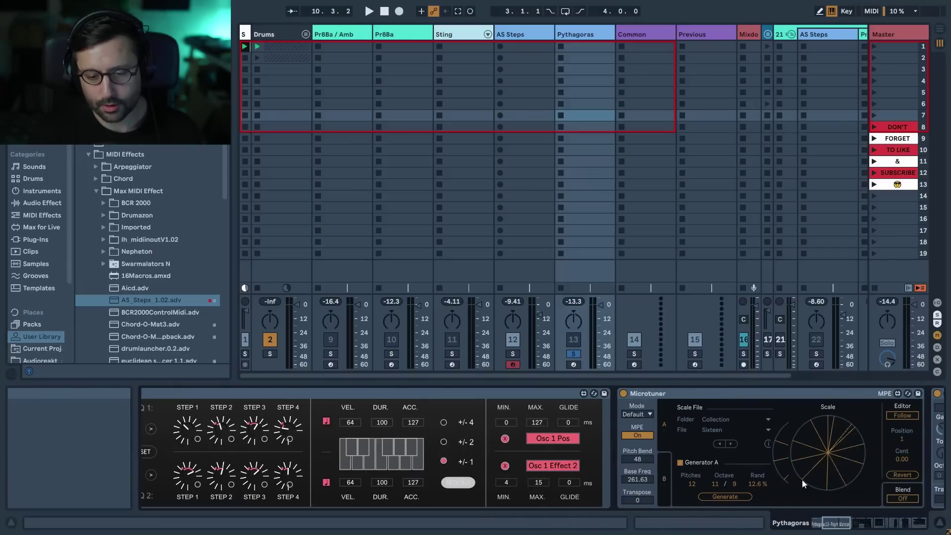
- During playback, unmute tracks 1, 13, 14 and 15 and drop Wavetable's filter to about 514 Hz
click(842, 524)
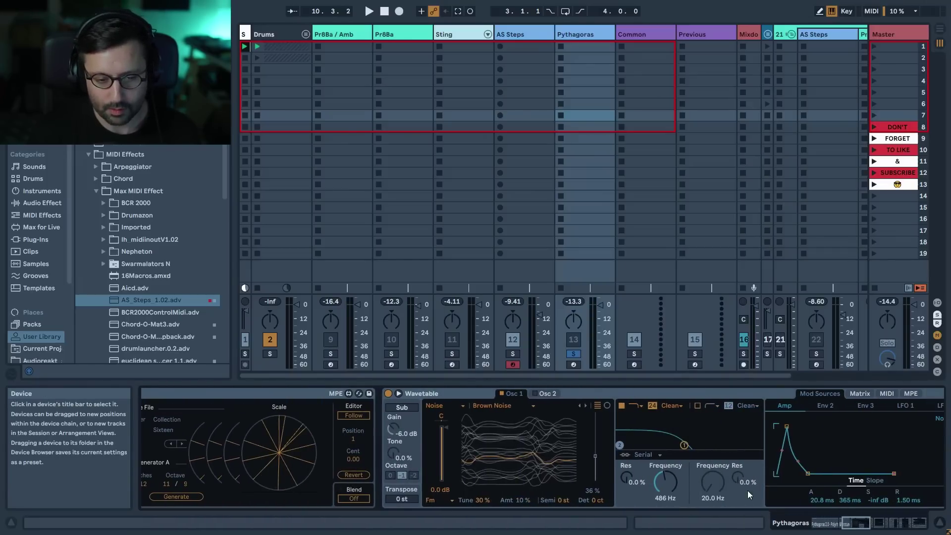
key(space)
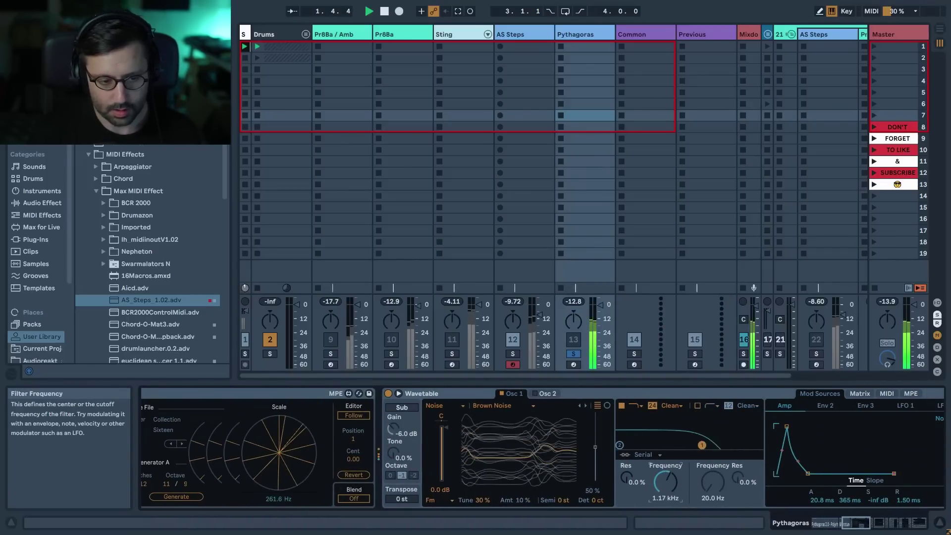
ctrl+click(514, 343)
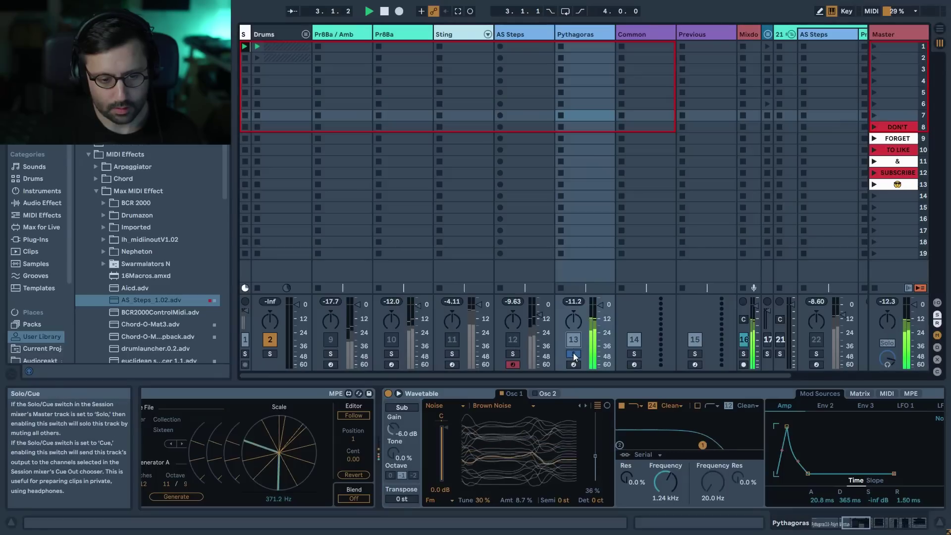
drag(666, 480, 665, 513)
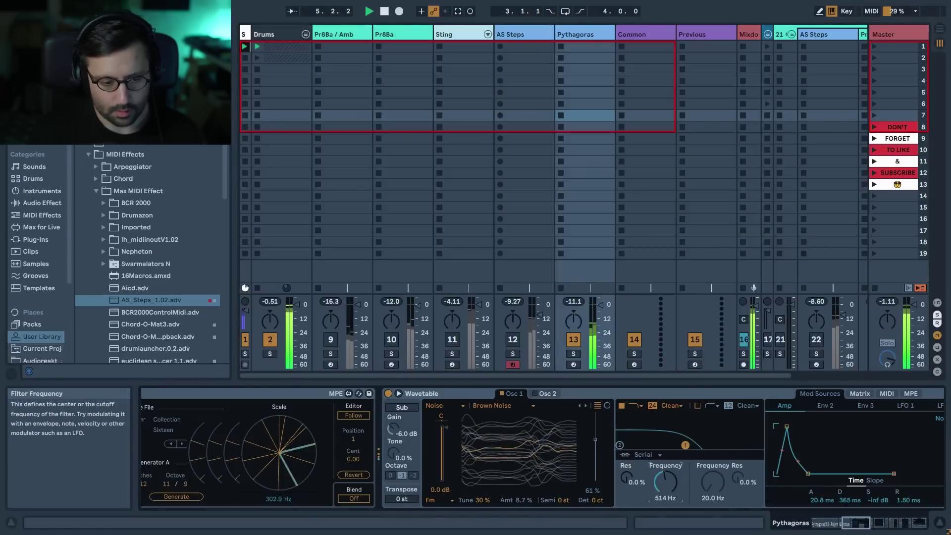
click(845, 526)
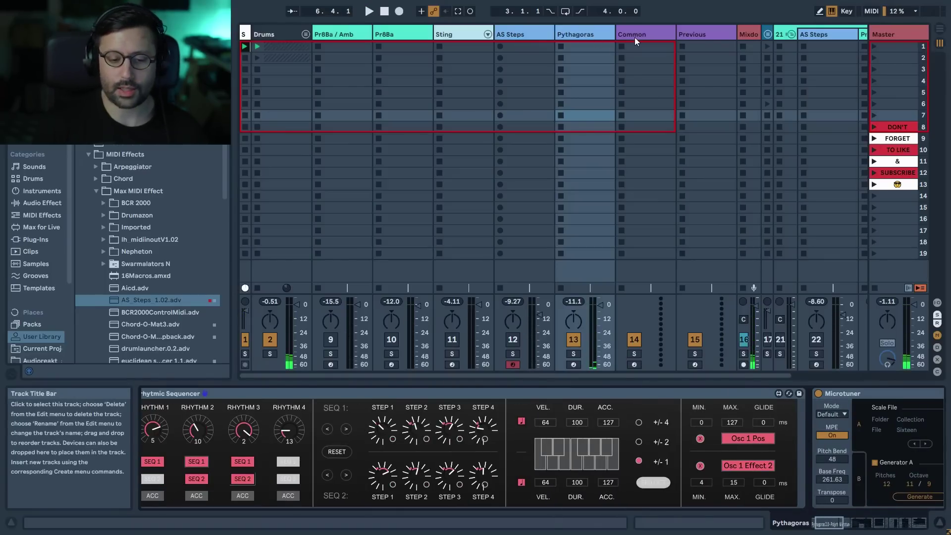
- Solo the Common track and delete its polyrhythmus and Rozzer devices
click(635, 340)
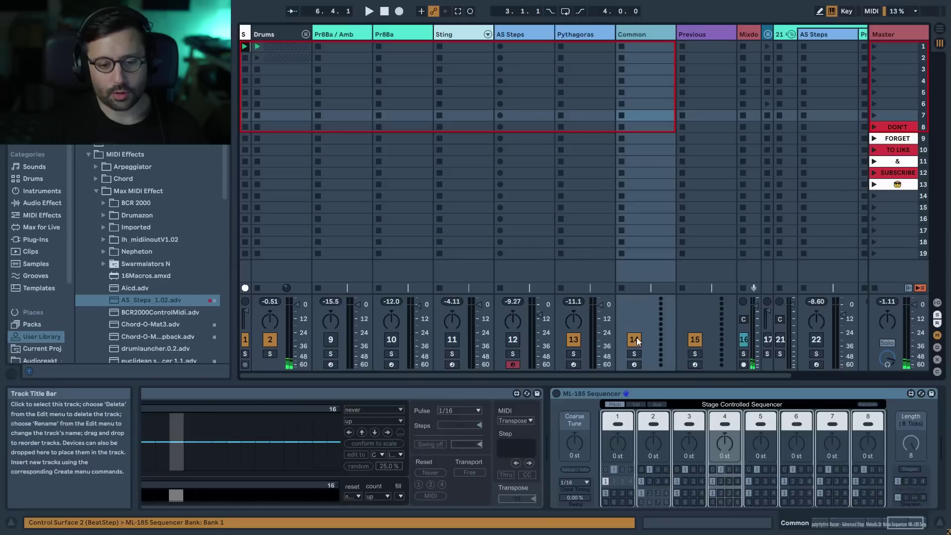
click(881, 521)
click(185, 396)
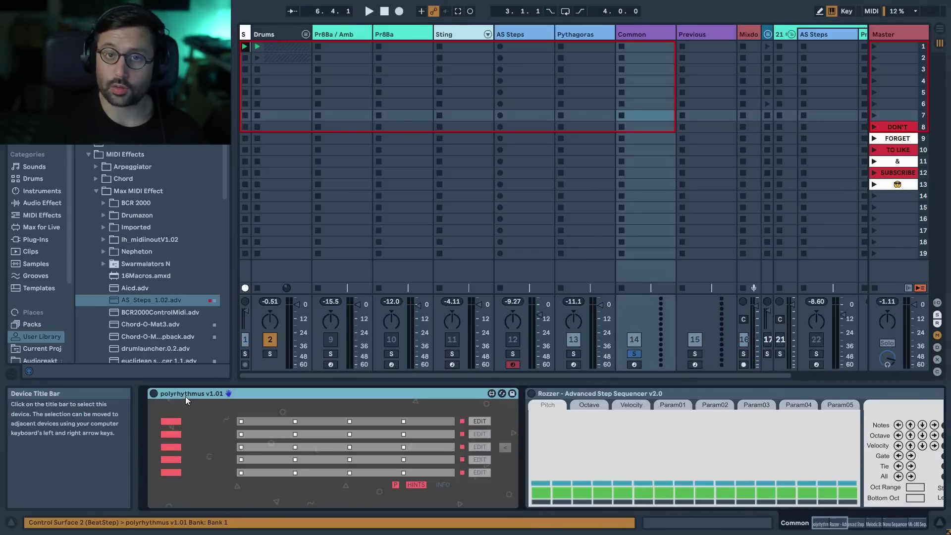
click(151, 394)
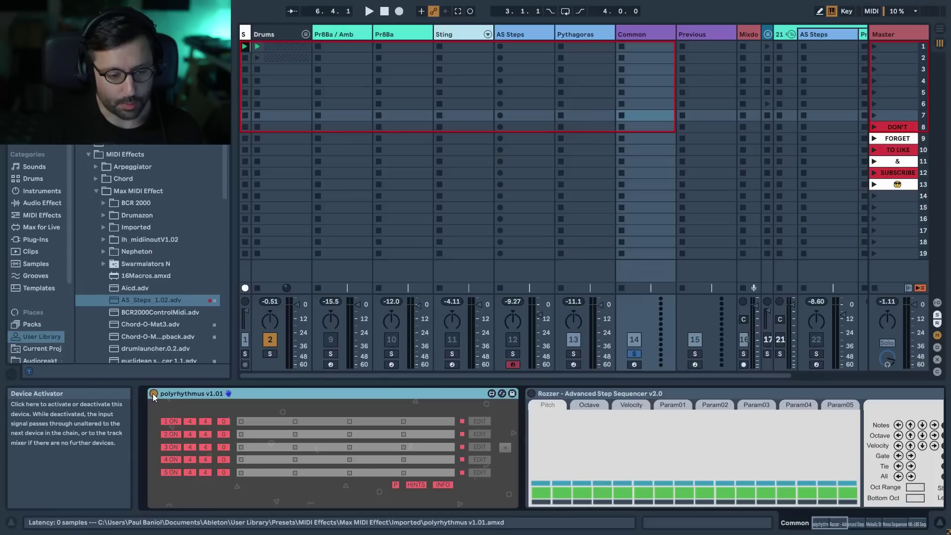
click(153, 393)
key(Delete)
click(173, 394)
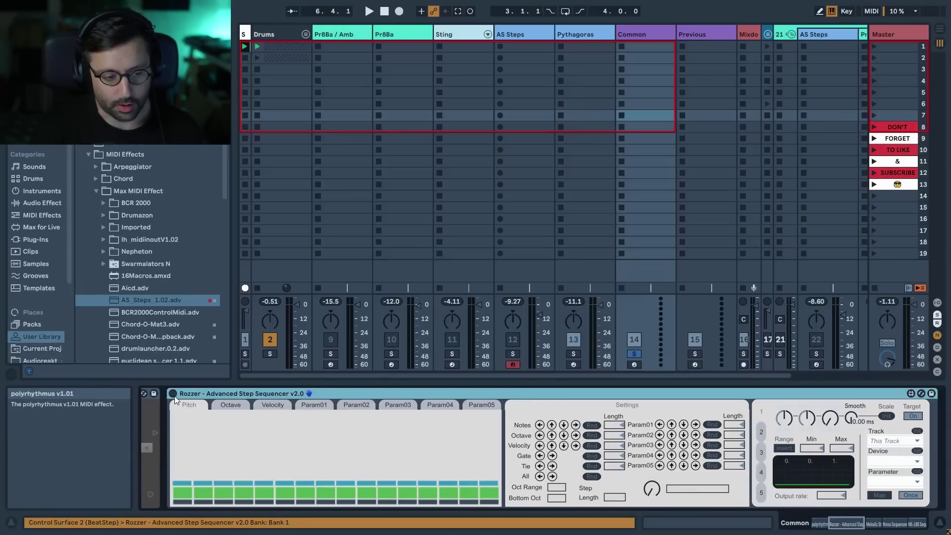
click(223, 393)
key(Delete)
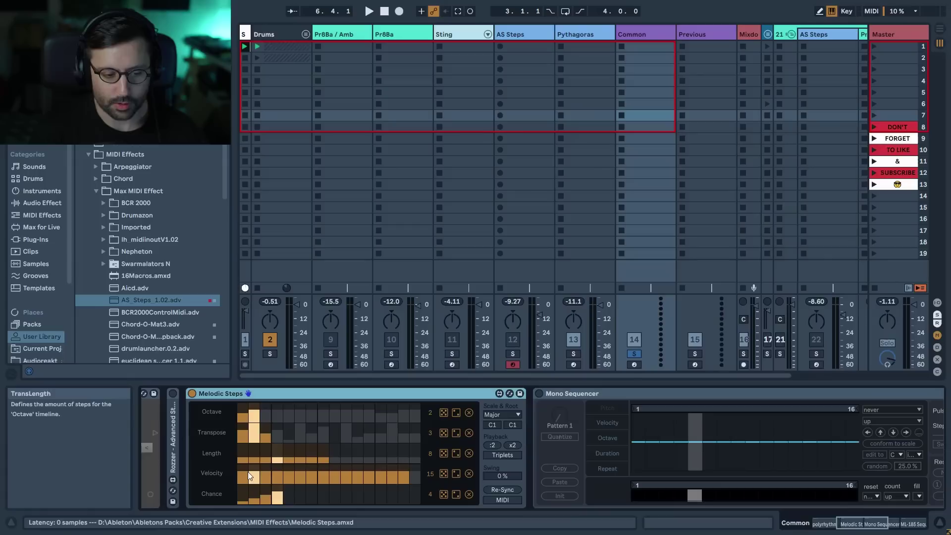
- Fold the Melodic Steps, Mono Sequencer and ML-185 Sequencer devices
double_click(216, 393)
click(191, 394)
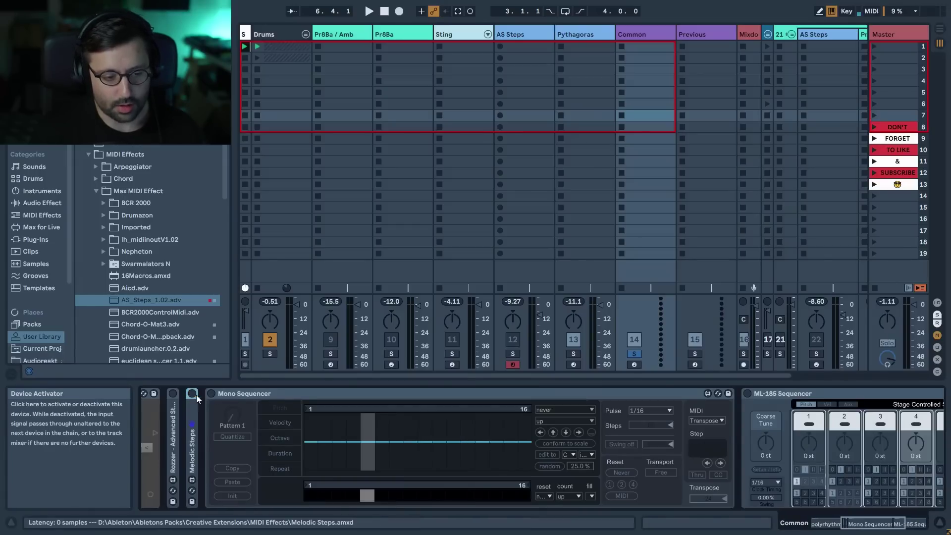
click(262, 393)
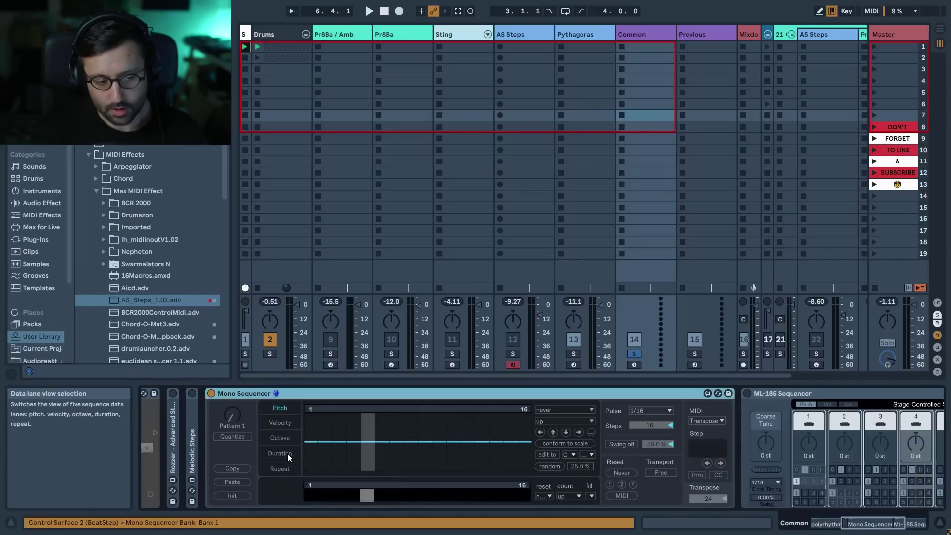
double_click(223, 393)
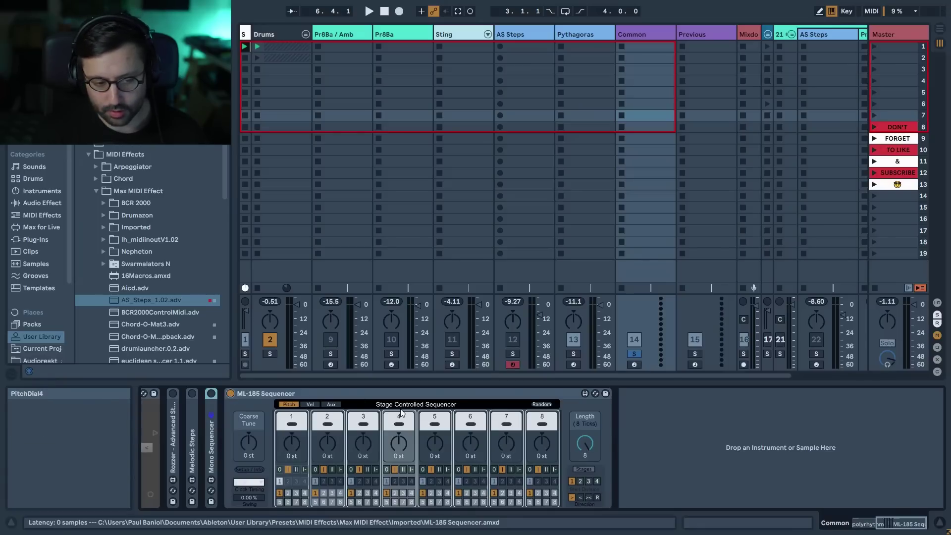
click(315, 405)
click(289, 405)
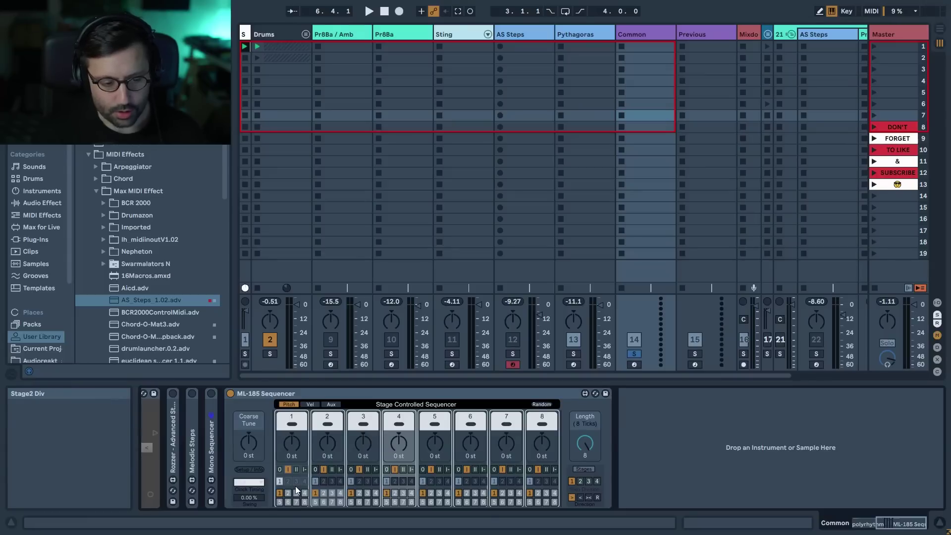
double_click(239, 398)
- Generate a new Aicd pattern, fold Aicd and both euclidean sequencers, and disable SNAKE
click(725, 39)
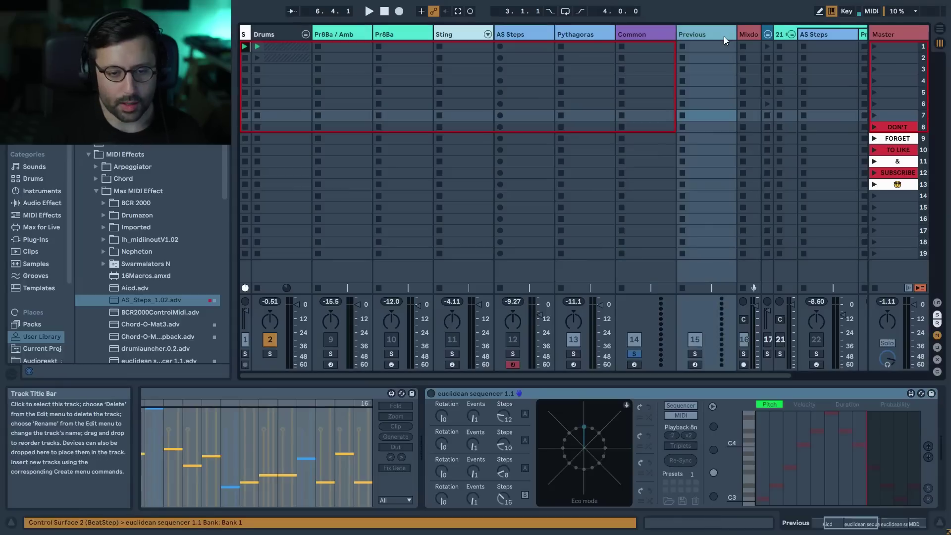
click(146, 396)
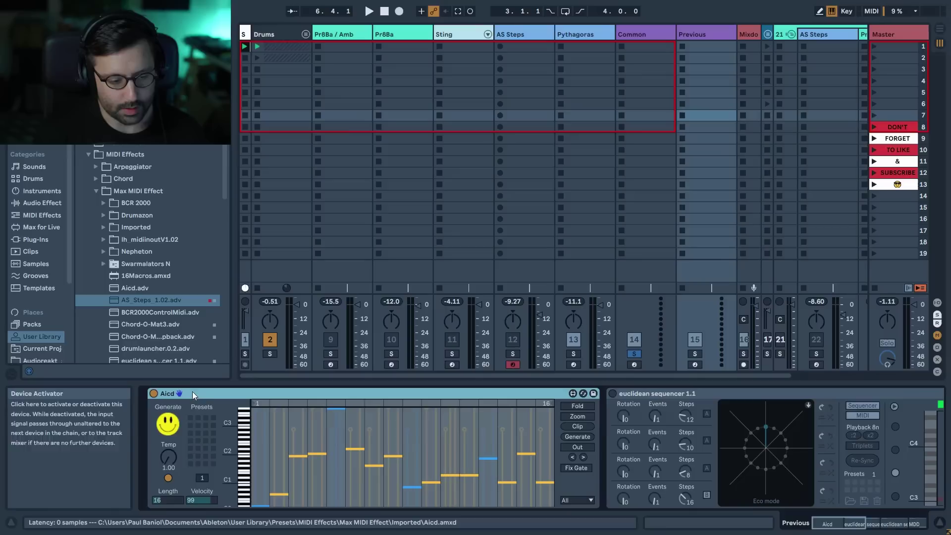
click(166, 424)
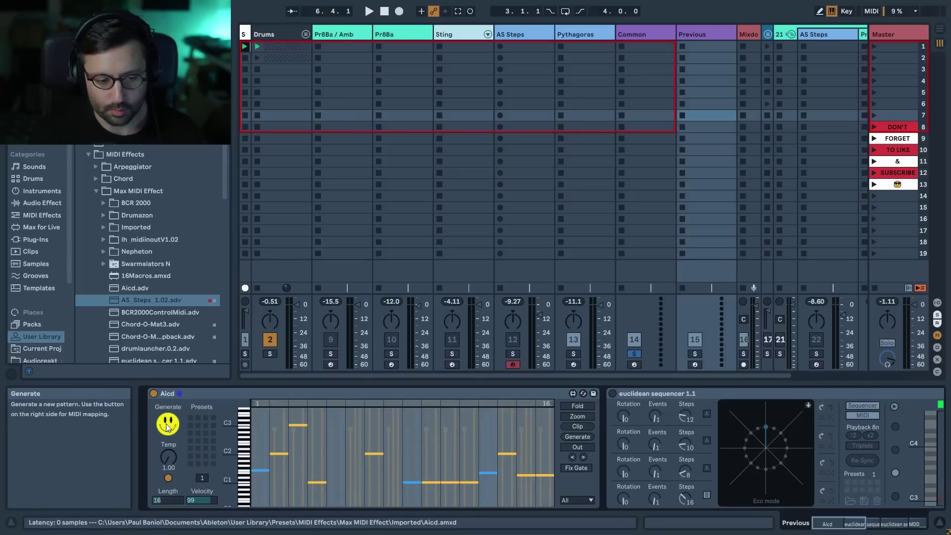
double_click(168, 393)
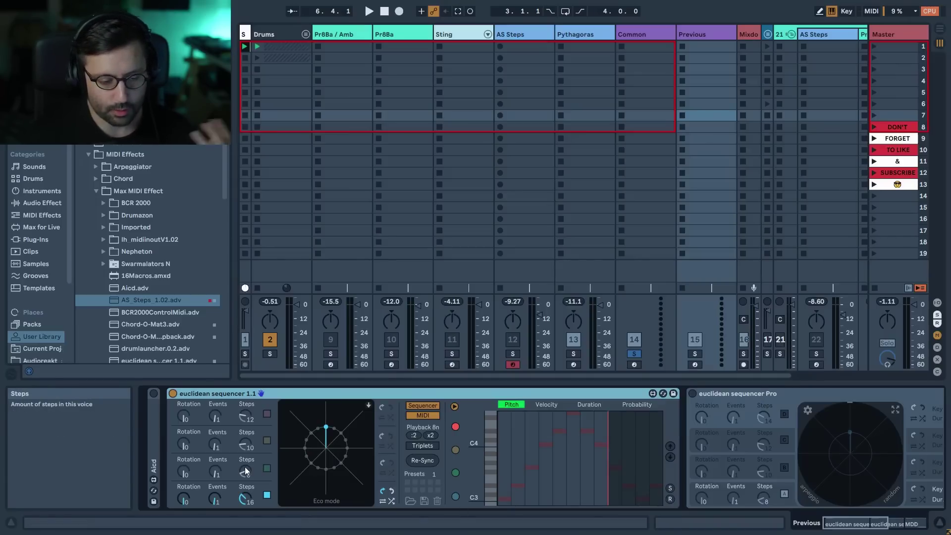
double_click(219, 394)
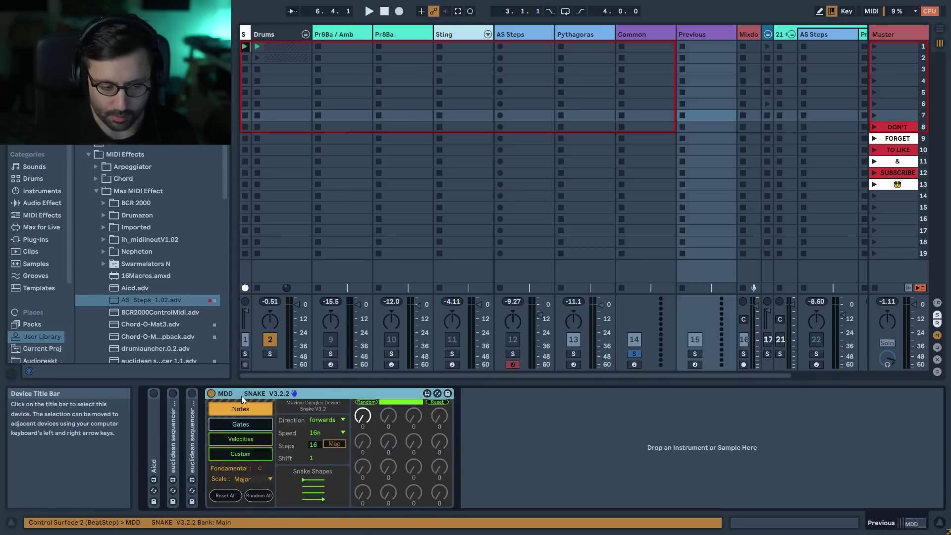
click(213, 393)
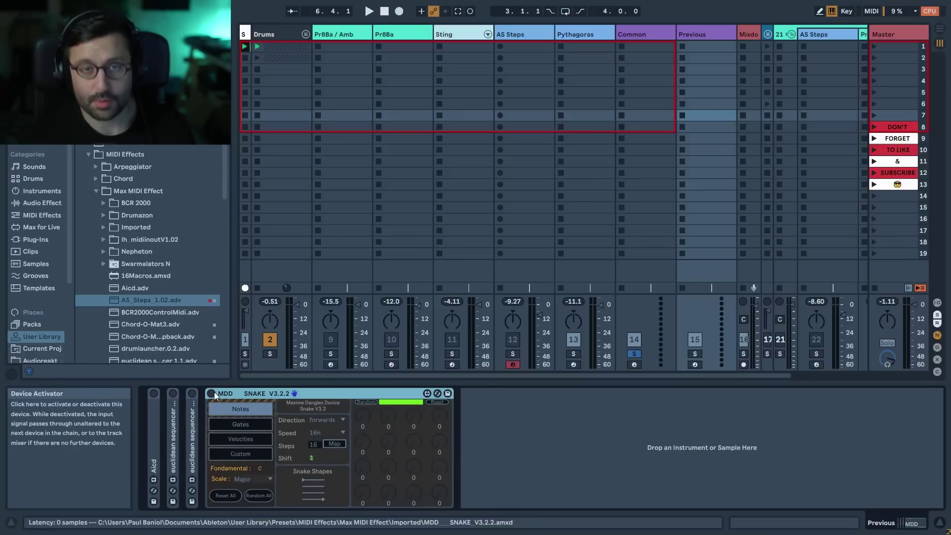